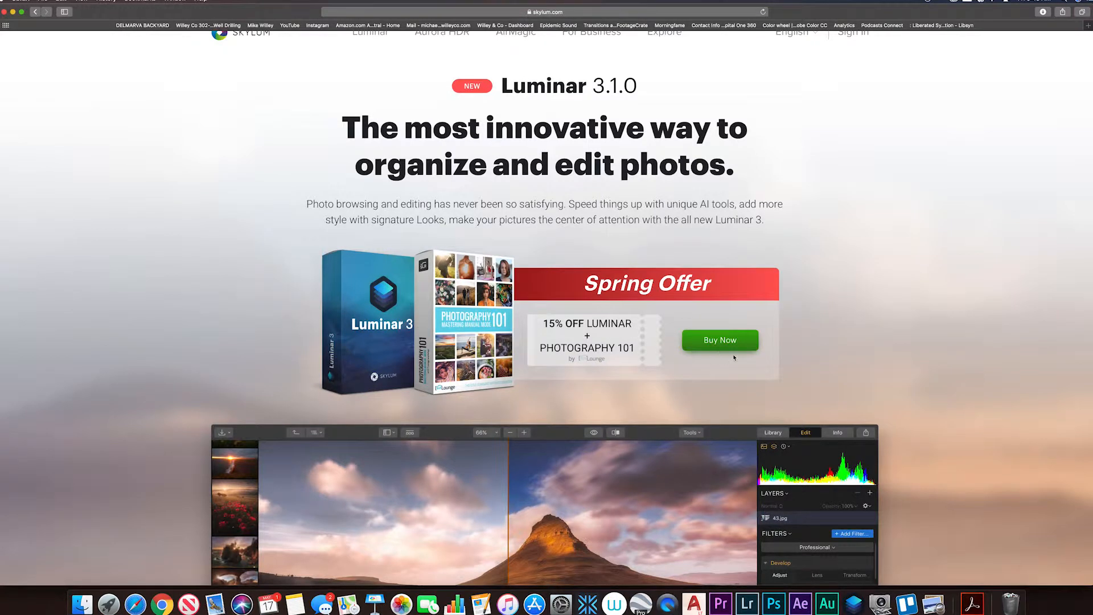
Review the Luminar 3.1.0 product page from the Spring Offer through Accent AI 2.0 and the gallery to the powerful editing tools section.
{"action": "left_click", "coordinate": [720, 345]}
{"action": "scroll", "coordinate": [500, 312], "scroll_direction": "down", "scroll_amount": 3}
{"action": "scroll", "coordinate": [420, 303], "scroll_direction": "down", "scroll_amount": 1}
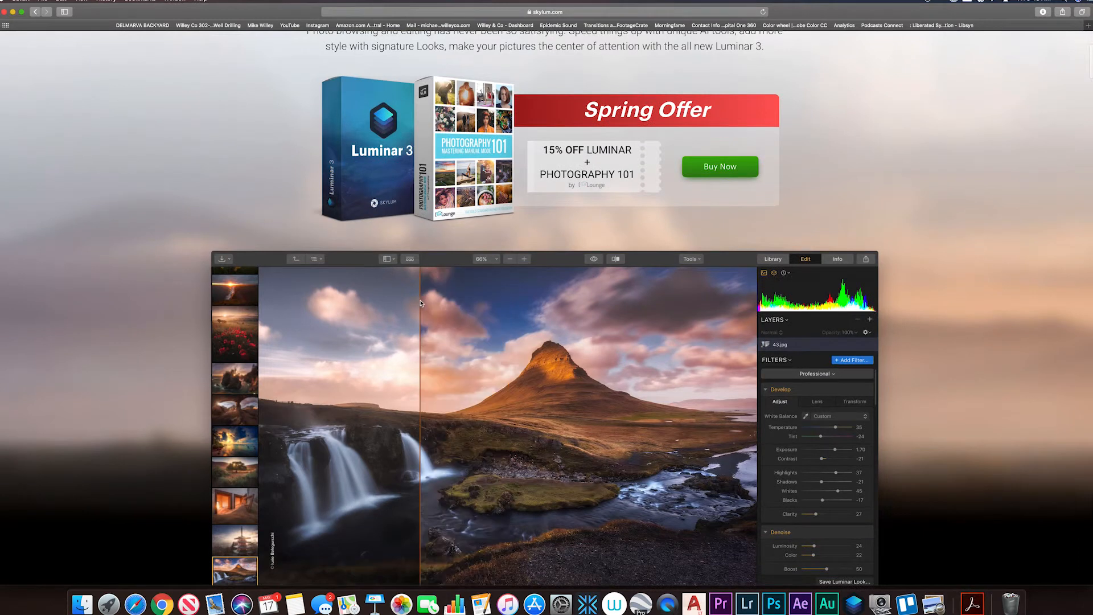
{"action": "scroll", "coordinate": [420, 302], "scroll_direction": "down", "scroll_amount": 4}
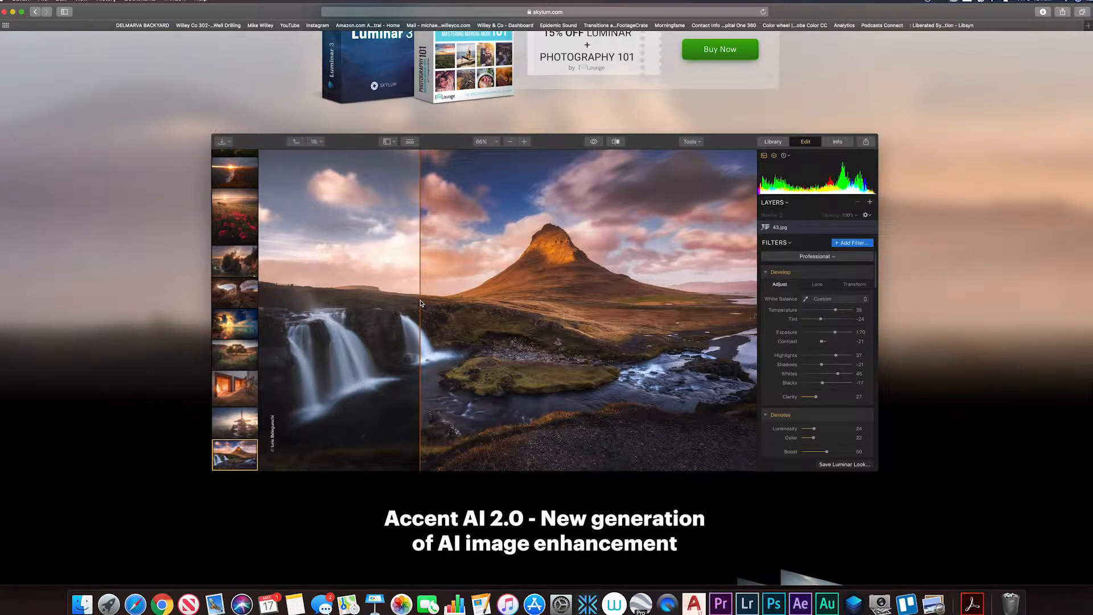
{"action": "scroll", "coordinate": [421, 303], "scroll_direction": "down", "scroll_amount": 2}
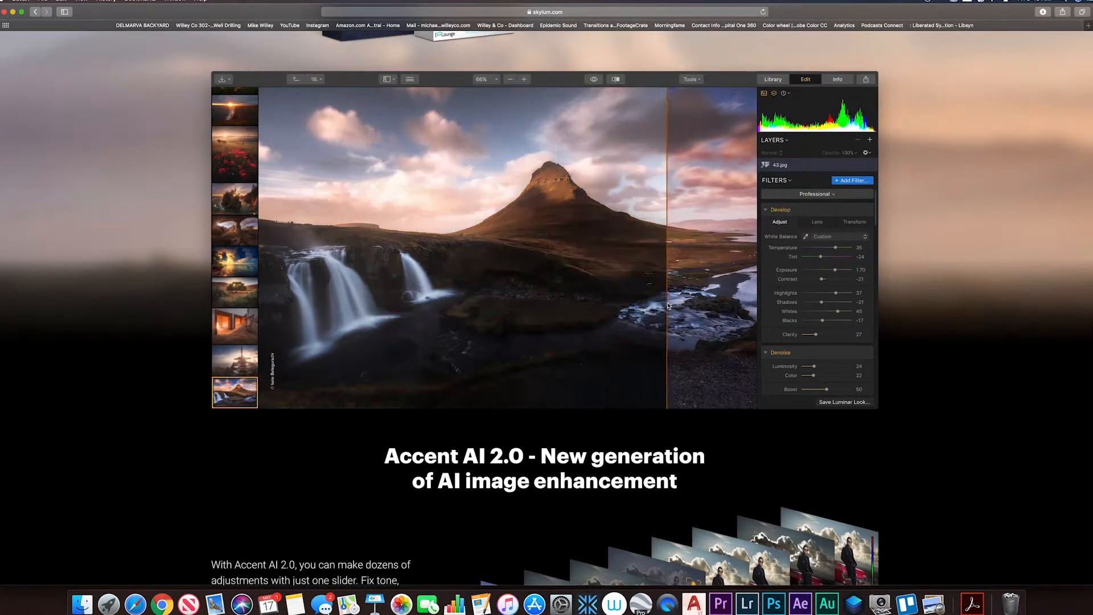
{"action": "scroll", "coordinate": [562, 308], "scroll_direction": "down", "scroll_amount": 15}
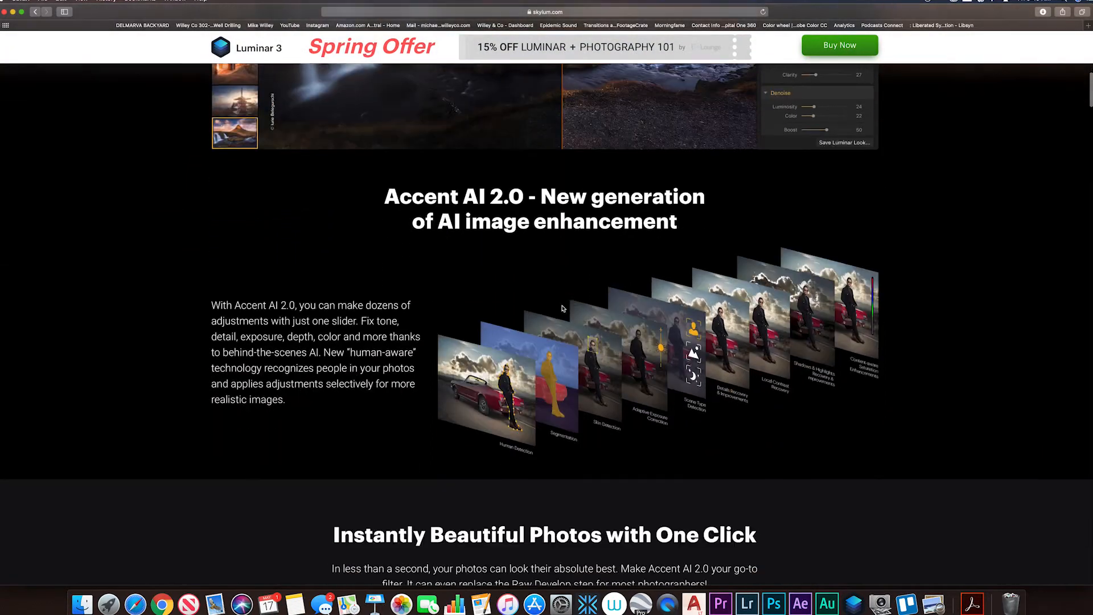
{"action": "scroll", "coordinate": [561, 308], "scroll_direction": "down", "scroll_amount": 15}
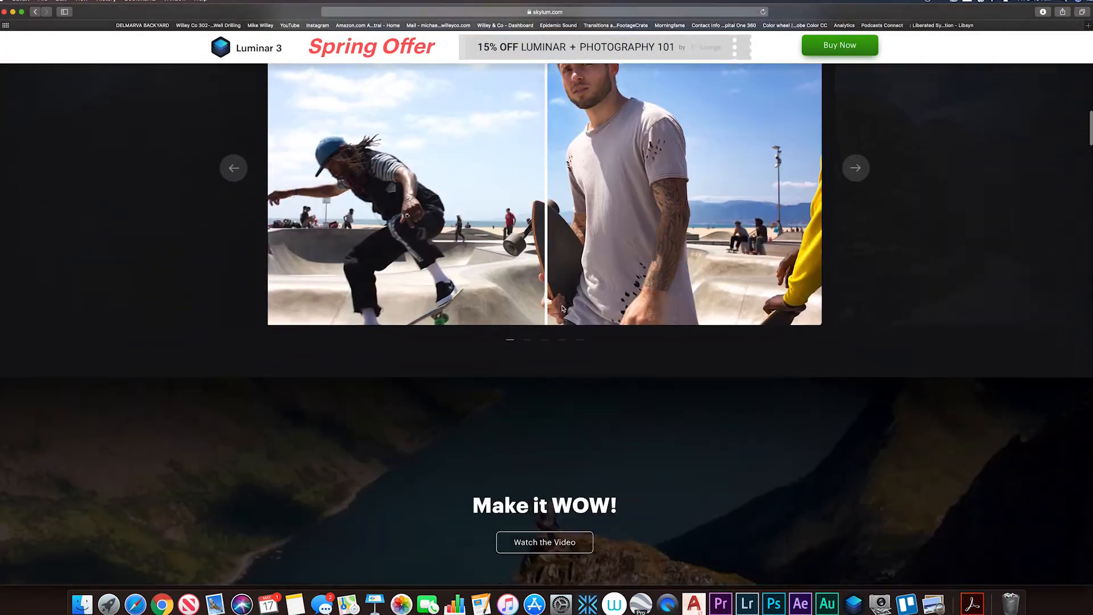
{"action": "scroll", "coordinate": [562, 308], "scroll_direction": "down", "scroll_amount": 10}
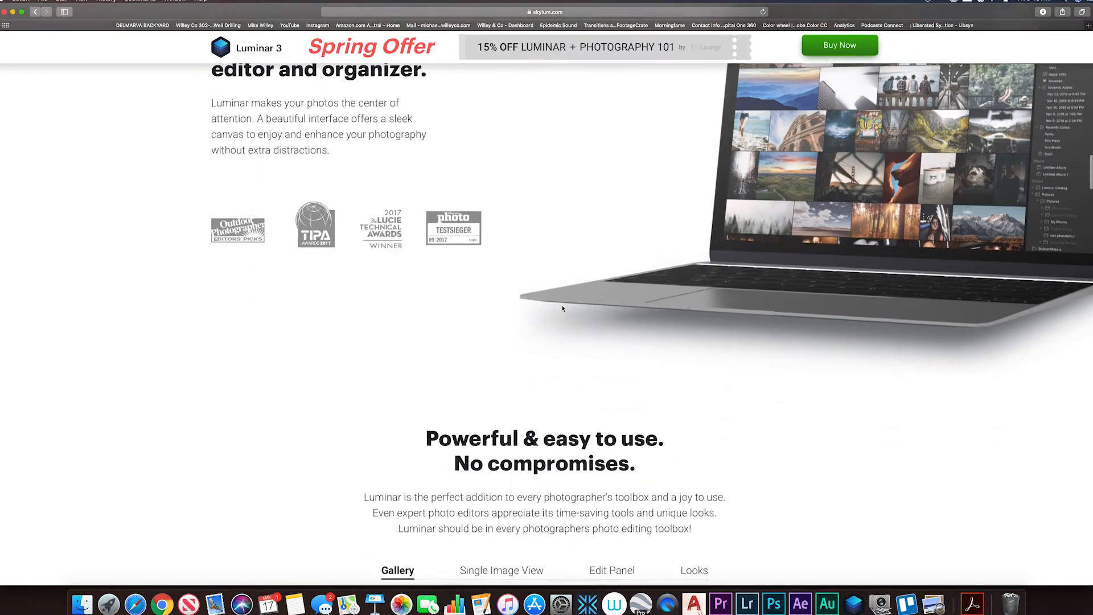
{"action": "scroll", "coordinate": [563, 307], "scroll_direction": "down", "scroll_amount": 10}
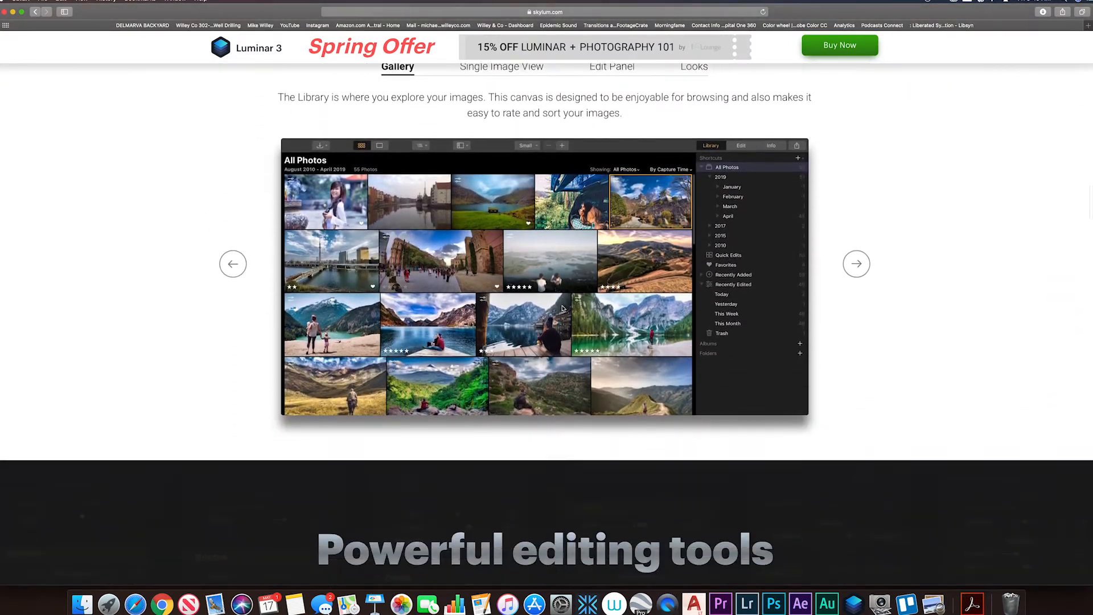
{"action": "scroll", "coordinate": [562, 308], "scroll_direction": "down", "scroll_amount": 4}
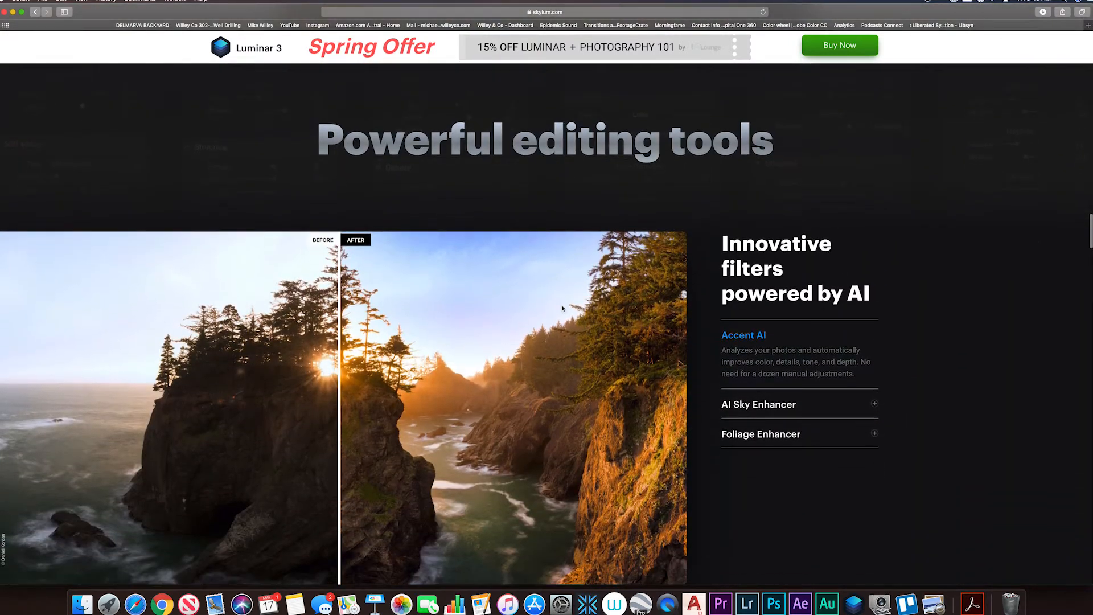
{"action": "scroll", "coordinate": [561, 308], "scroll_direction": "down", "scroll_amount": 5}
View the before and after examples of the AI Sky Enhancer and Foliage Enhancer among the AI-powered filters.
{"action": "scroll", "coordinate": [561, 309], "scroll_direction": "up", "scroll_amount": 1}
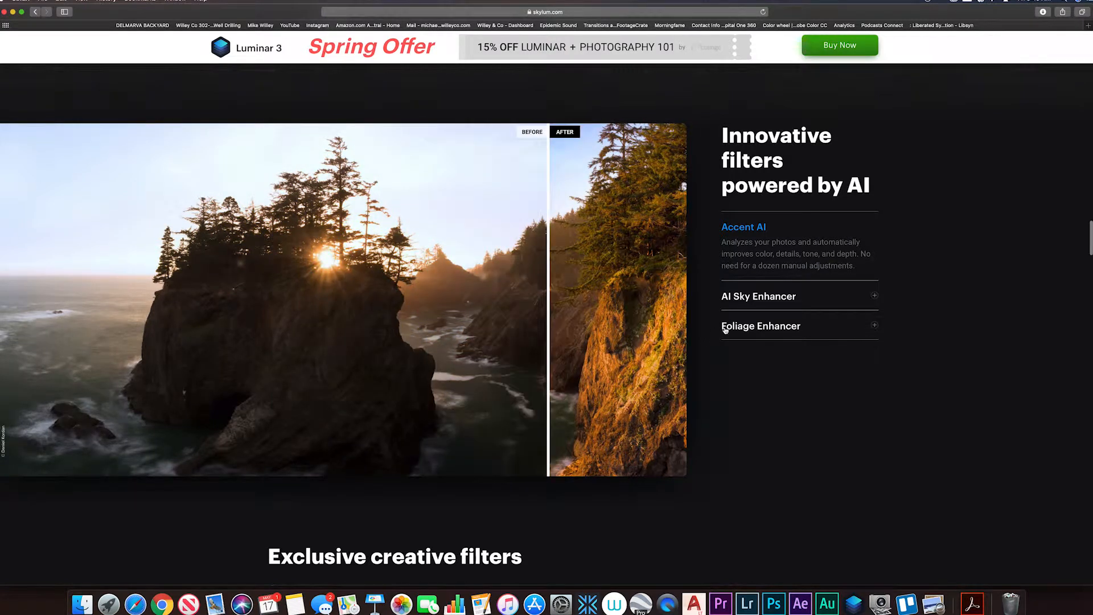
{"action": "left_click", "coordinate": [783, 298]}
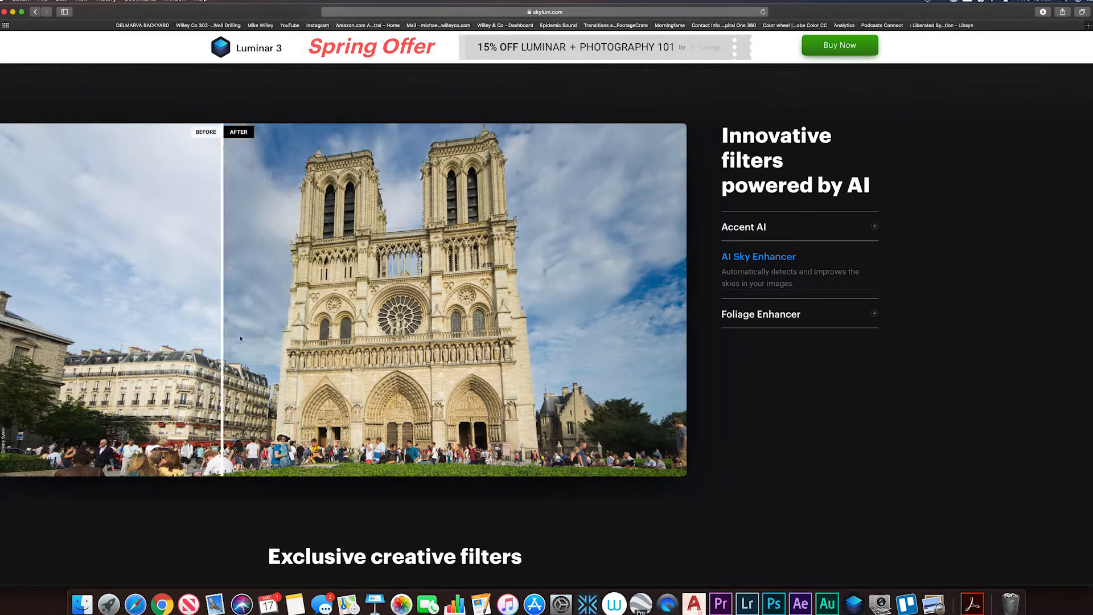
{"action": "left_click", "coordinate": [767, 321]}
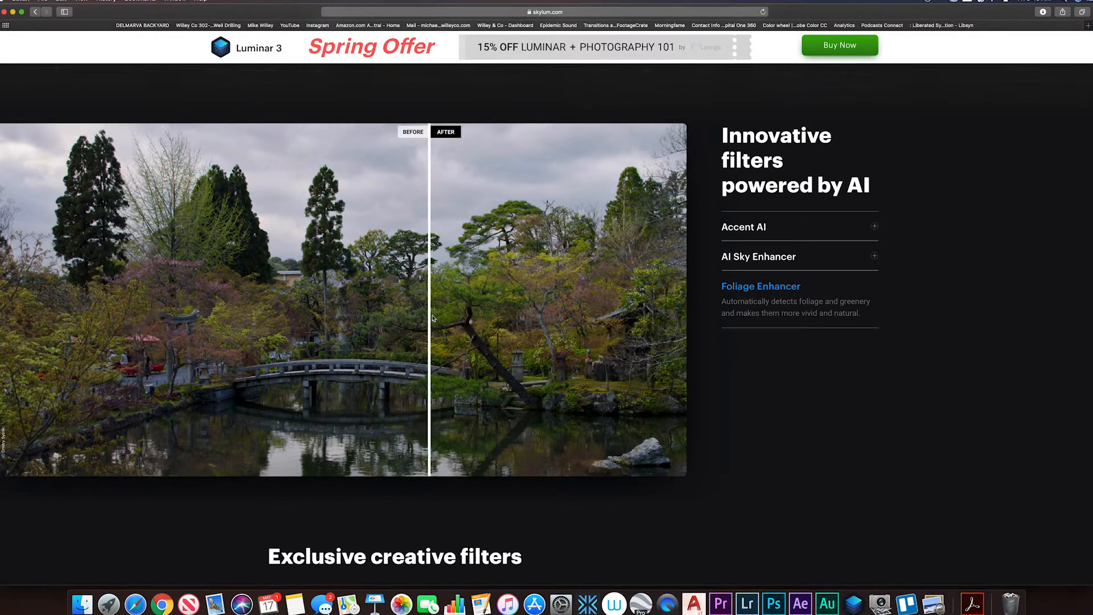
Look over the exclusive creative filters, including Sunrays, and the Instant looks examples on the product page.
{"action": "scroll", "coordinate": [526, 317], "scroll_direction": "down", "scroll_amount": 3}
{"action": "scroll", "coordinate": [525, 317], "scroll_direction": "down", "scroll_amount": 8}
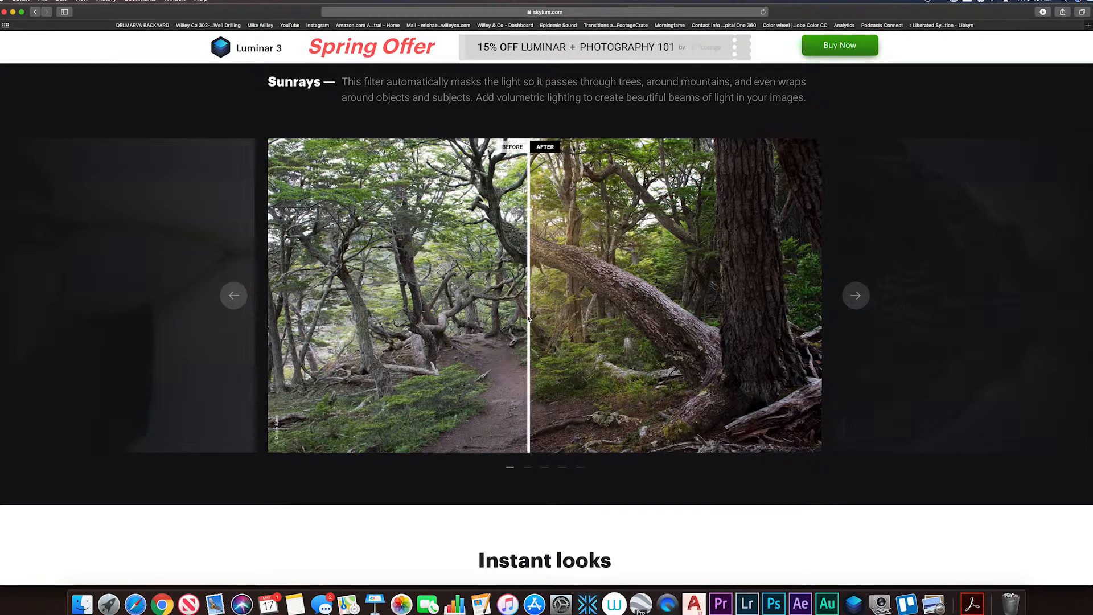
{"action": "scroll", "coordinate": [527, 319], "scroll_direction": "down", "scroll_amount": 7}
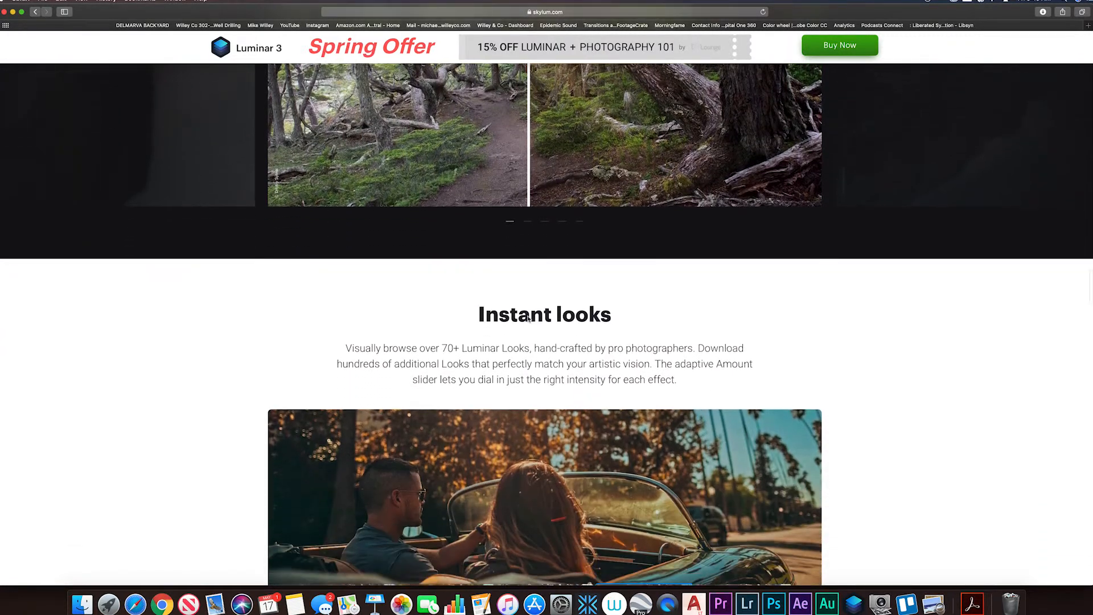
{"action": "scroll", "coordinate": [527, 318], "scroll_direction": "down", "scroll_amount": 1}
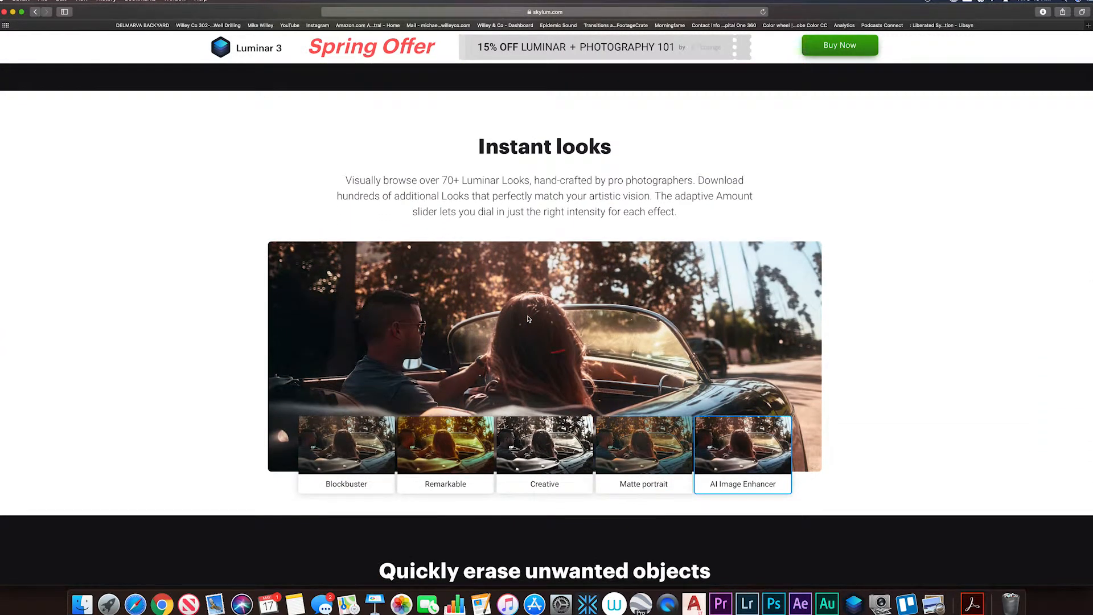
{"action": "scroll", "coordinate": [528, 319], "scroll_direction": "down", "scroll_amount": 9}
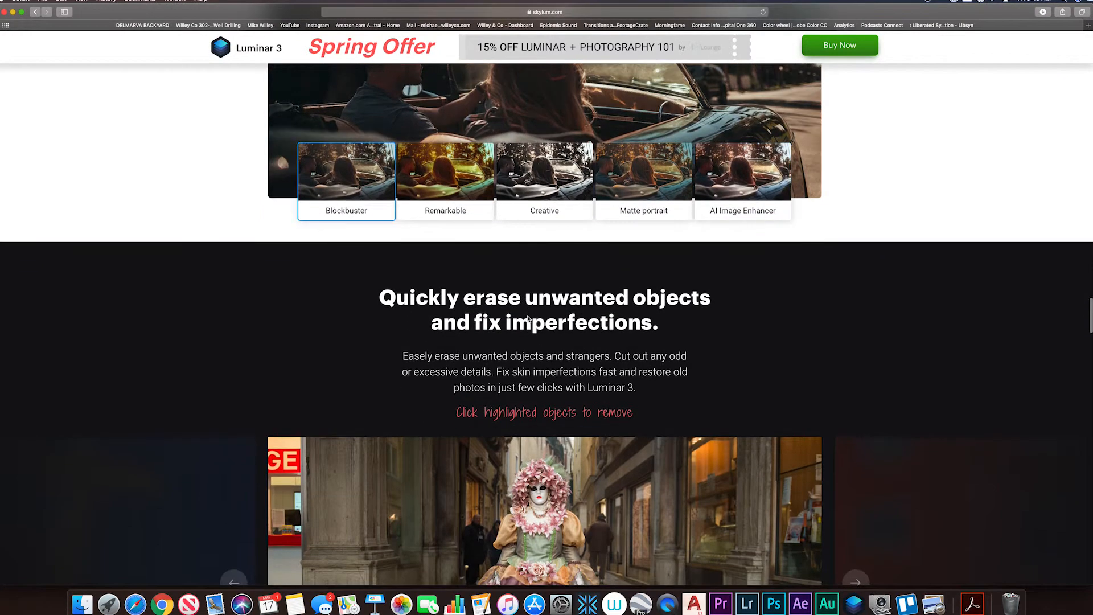
Try the object removal demo by erasing the highlighted figure beside the costumed woman's green-sleeved arm, nearest the lit shop windows.
{"action": "scroll", "coordinate": [527, 315], "scroll_direction": "down", "scroll_amount": 1}
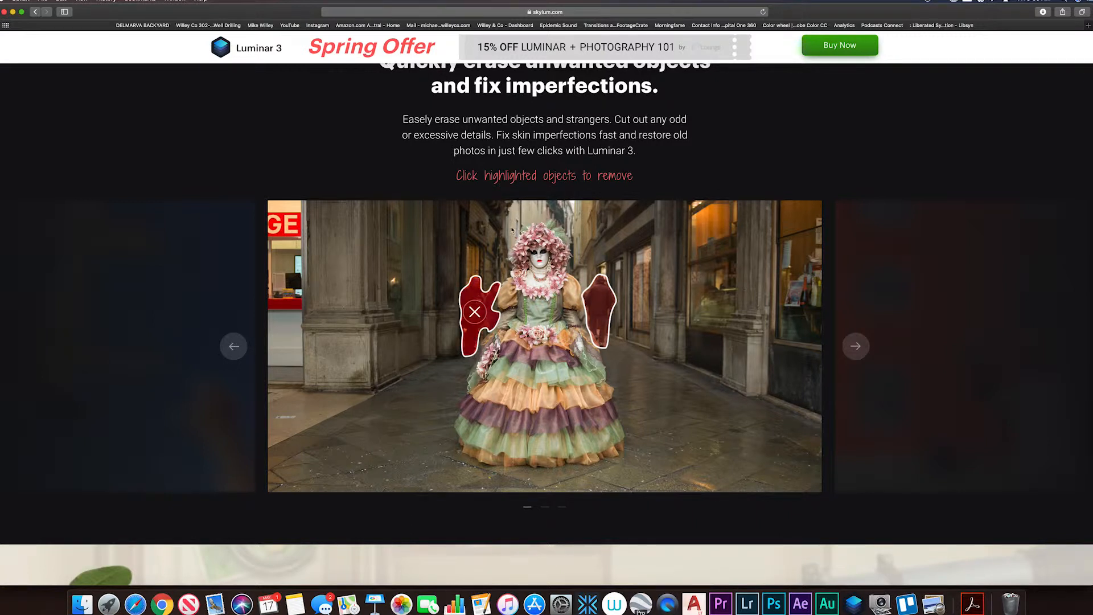
{"action": "scroll", "coordinate": [529, 319], "scroll_direction": "up", "scroll_amount": 1}
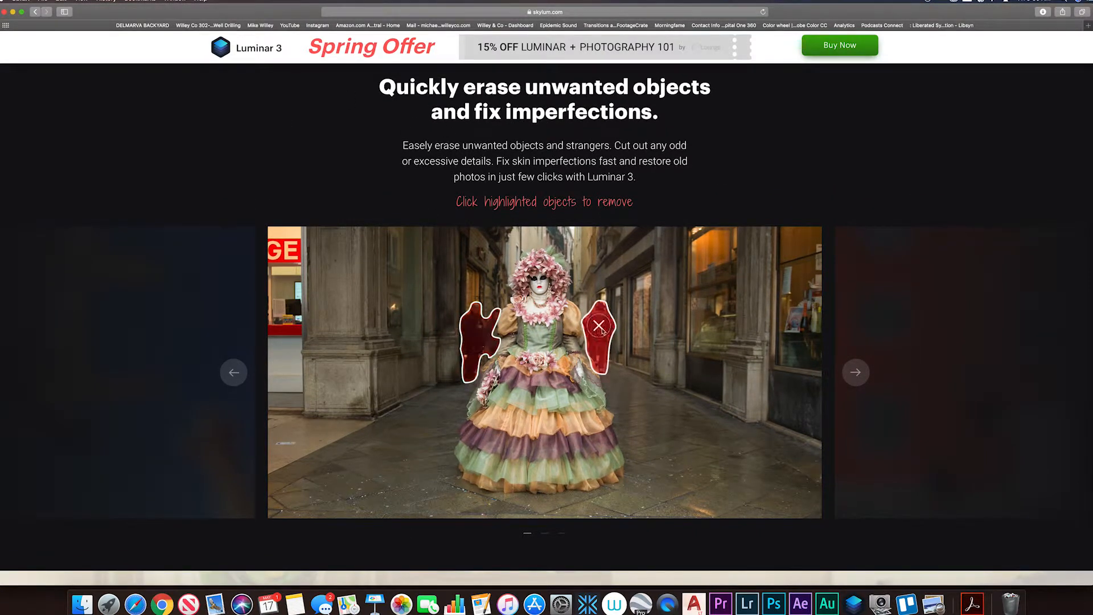
{"action": "left_click", "coordinate": [600, 331]}
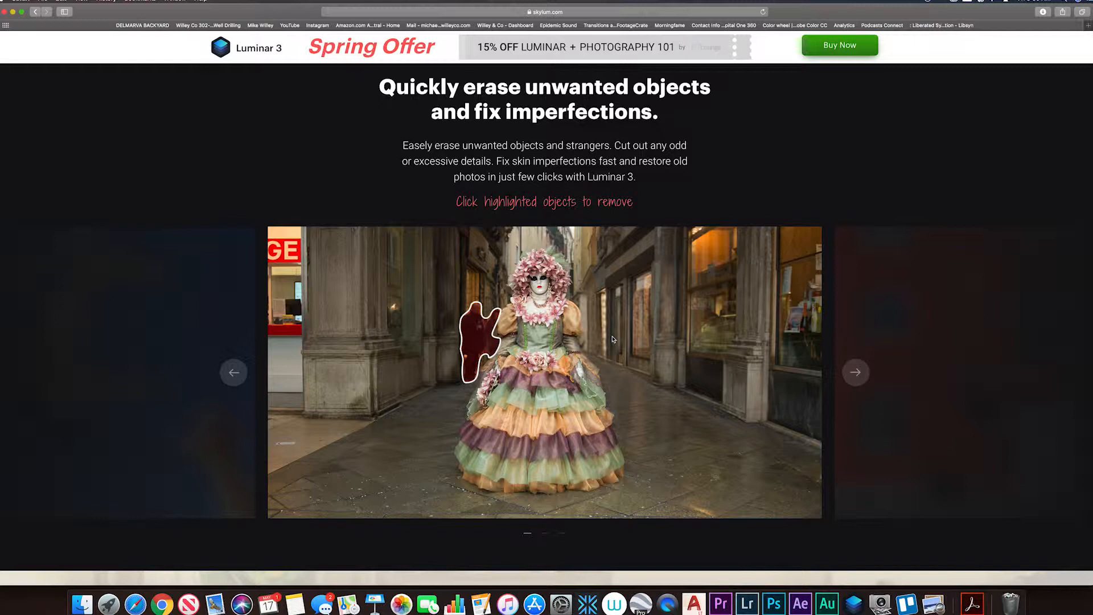
{"action": "scroll", "coordinate": [613, 340], "scroll_direction": "down", "scroll_amount": 15}
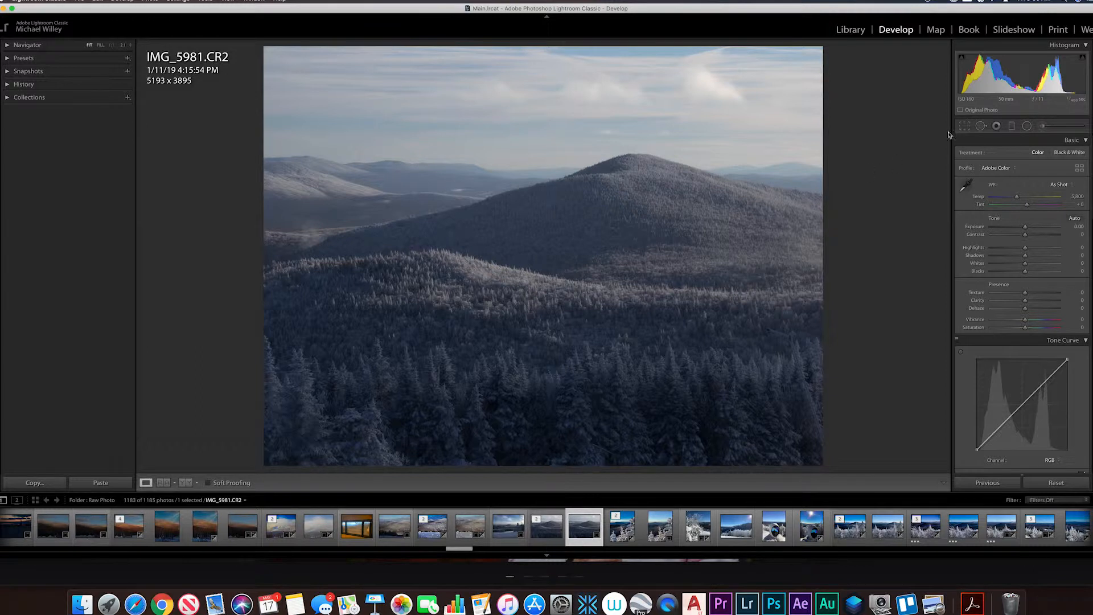
Crop IMG_5981.CR2 slightly tighter to about 5045 x 3784 pixels, reposition the mountain scene within the frame, and apply the crop.
{"action": "left_click", "coordinate": [964, 125]}
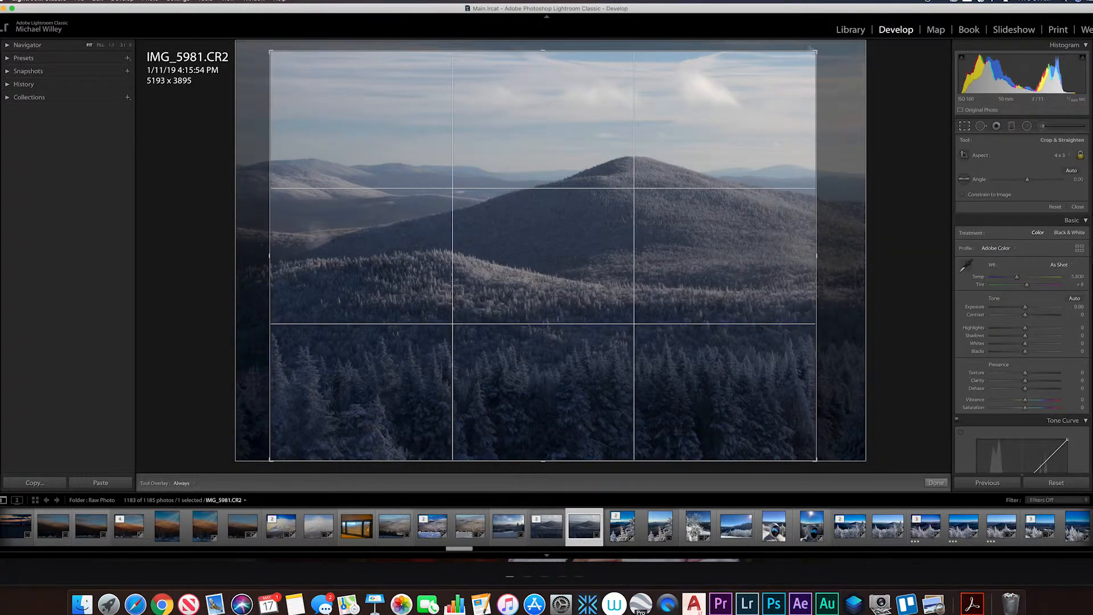
{"action": "left_click_drag", "start_coordinate": [816, 51], "coordinate": [808, 57]}
{"action": "left_click_drag", "start_coordinate": [704, 126], "coordinate": [696, 142]}
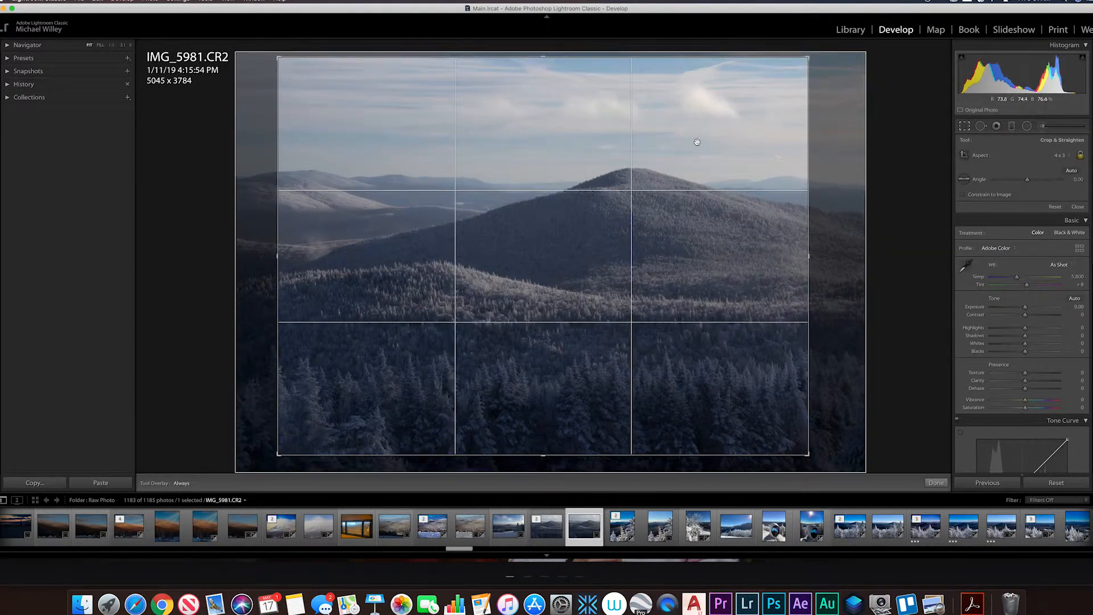
{"action": "left_click", "coordinate": [1069, 157]}
{"action": "left_click", "coordinate": [1011, 160]}
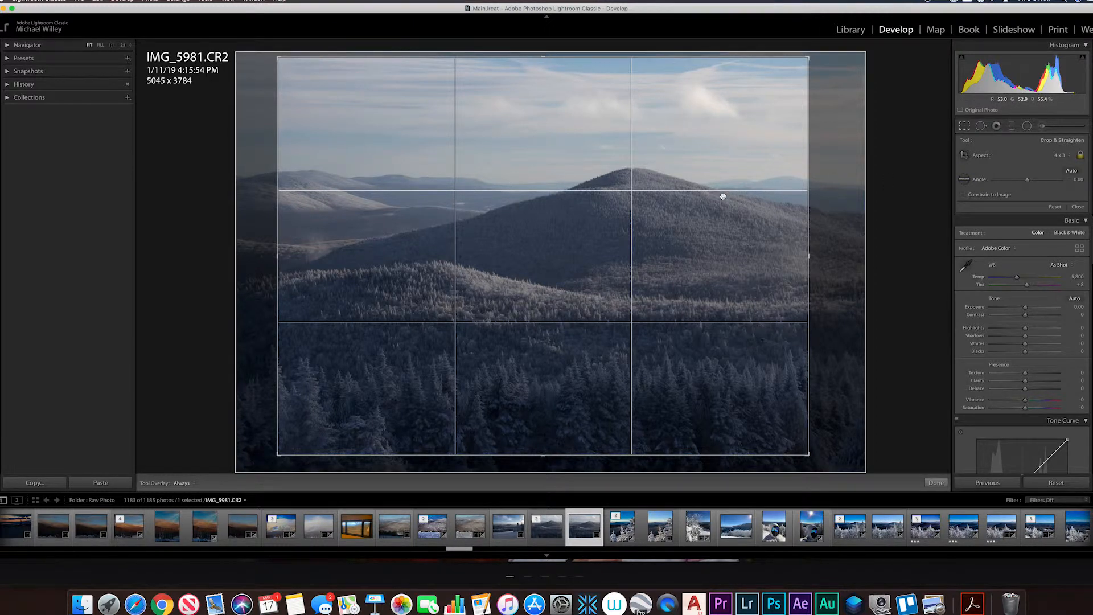
{"action": "left_click", "coordinate": [933, 483]}
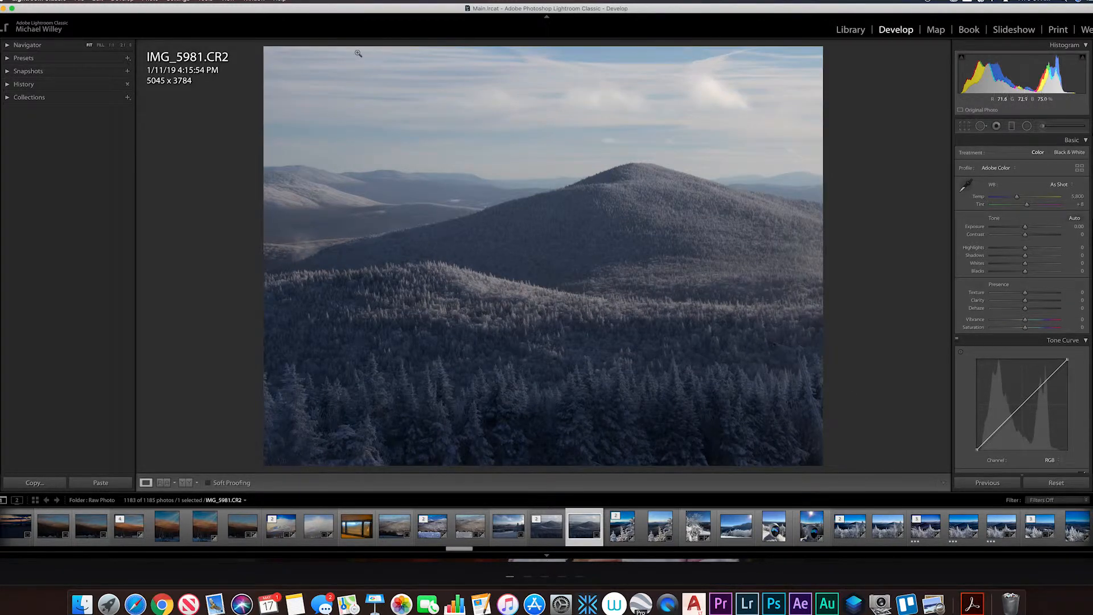
Send the cropped photo to Luminar 3 as a copy with Lightroom adjustments.
{"action": "left_click", "coordinate": [152, 2]}
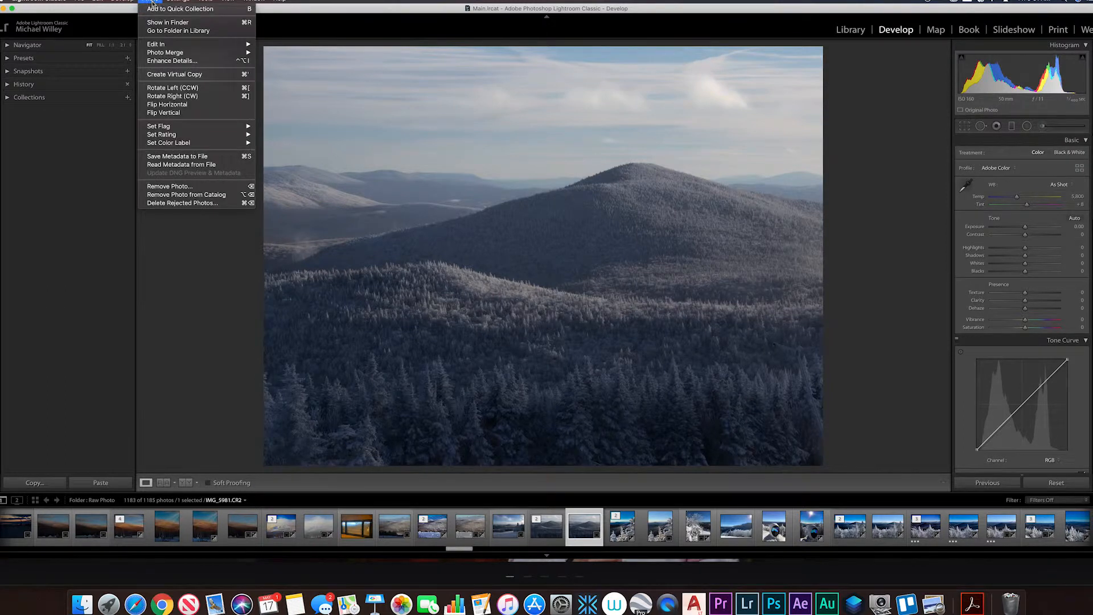
{"action": "mouse_move", "coordinate": [157, 46]}
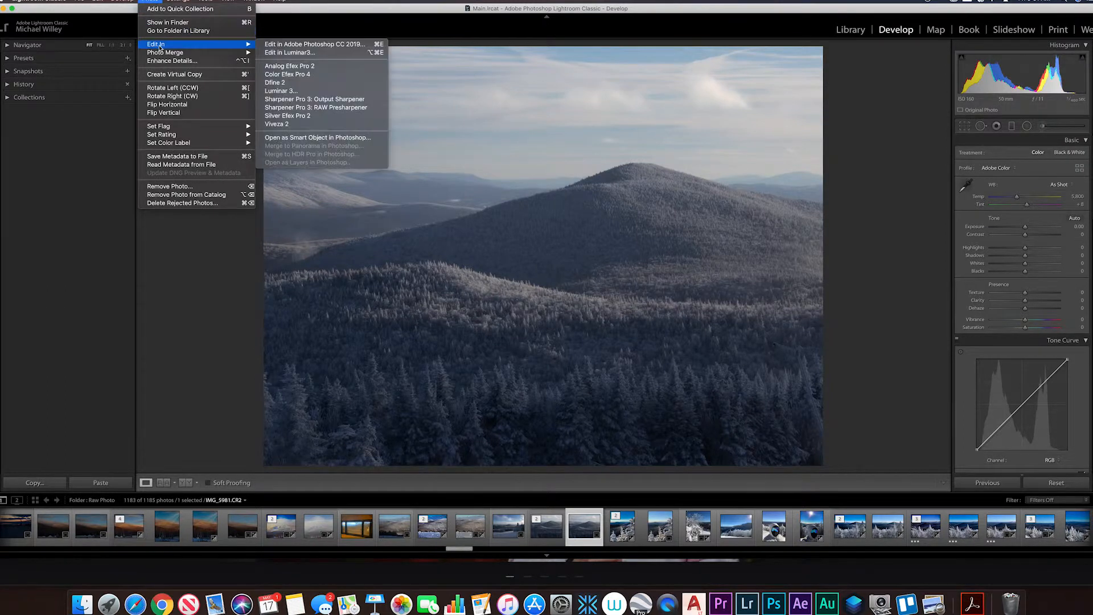
{"action": "left_click", "coordinate": [311, 91]}
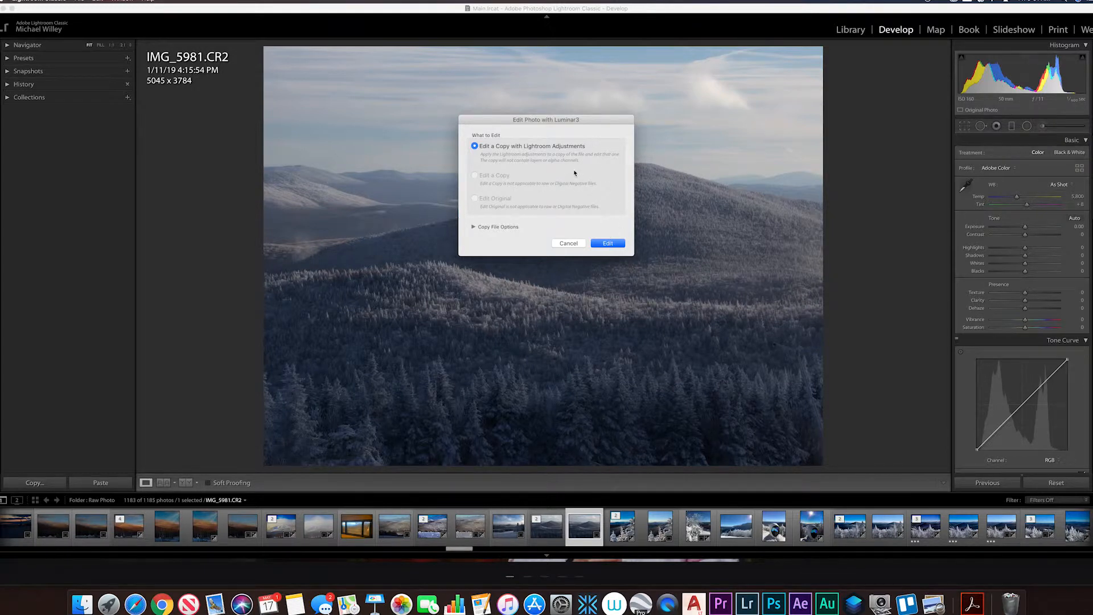
{"action": "left_click", "coordinate": [609, 244]}
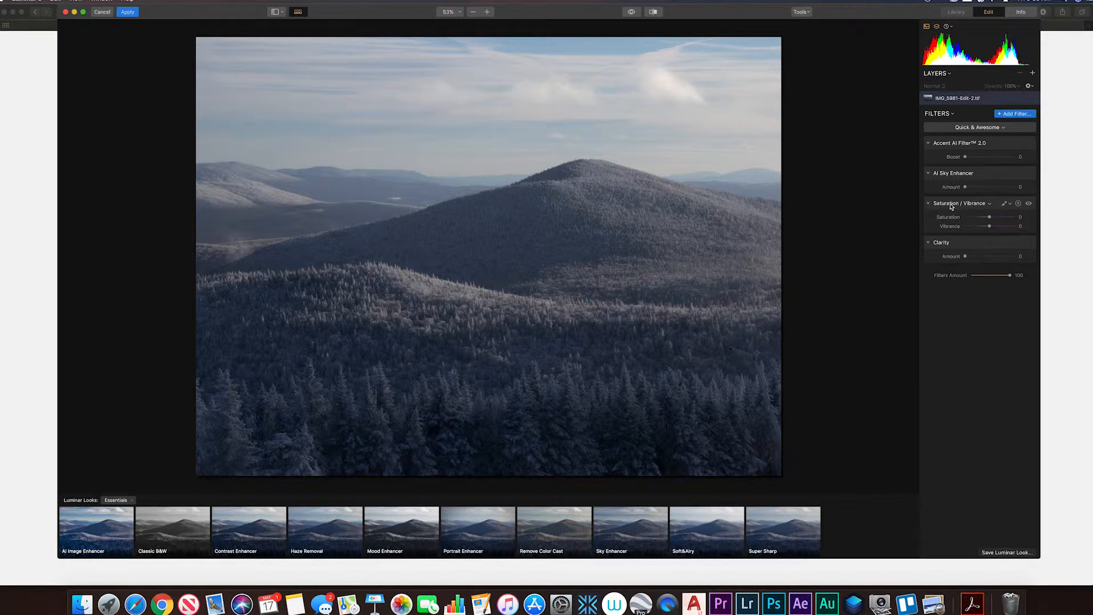
Examine the complete filters catalog and the list of available filter workspaces, then close them.
{"action": "left_click", "coordinate": [1013, 114]}
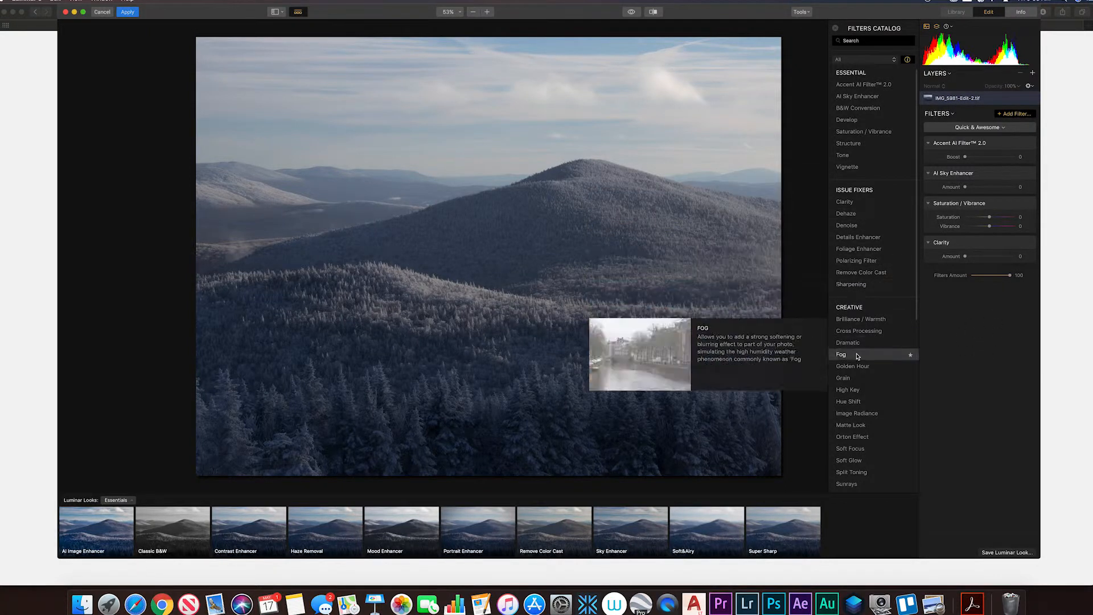
{"action": "scroll", "coordinate": [853, 380], "scroll_direction": "down", "scroll_amount": 3}
{"action": "scroll", "coordinate": [854, 379], "scroll_direction": "down", "scroll_amount": 7}
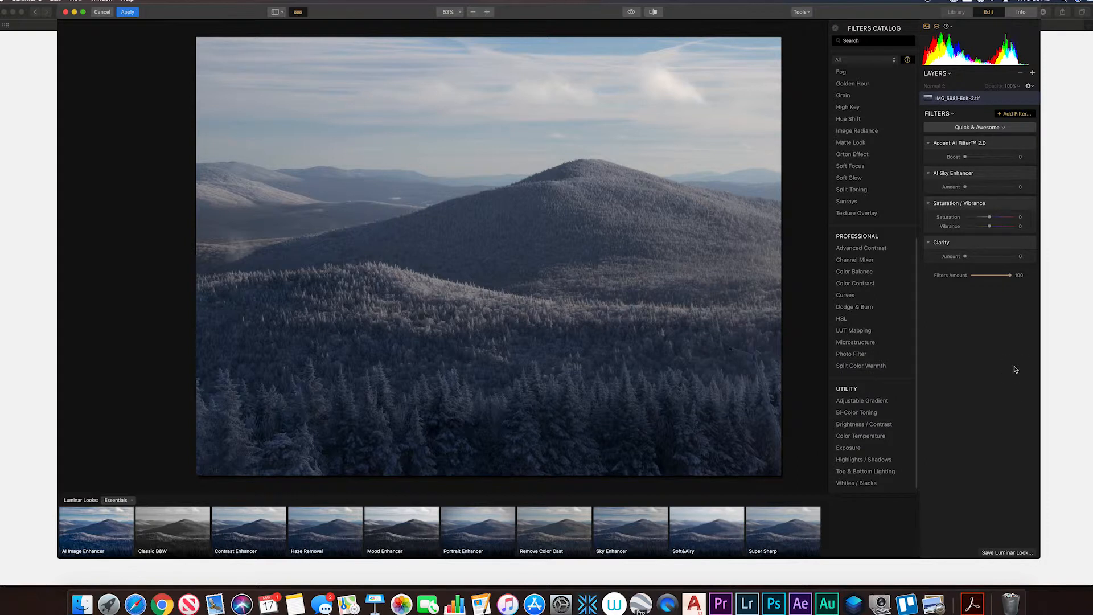
{"action": "left_click", "coordinate": [836, 29]}
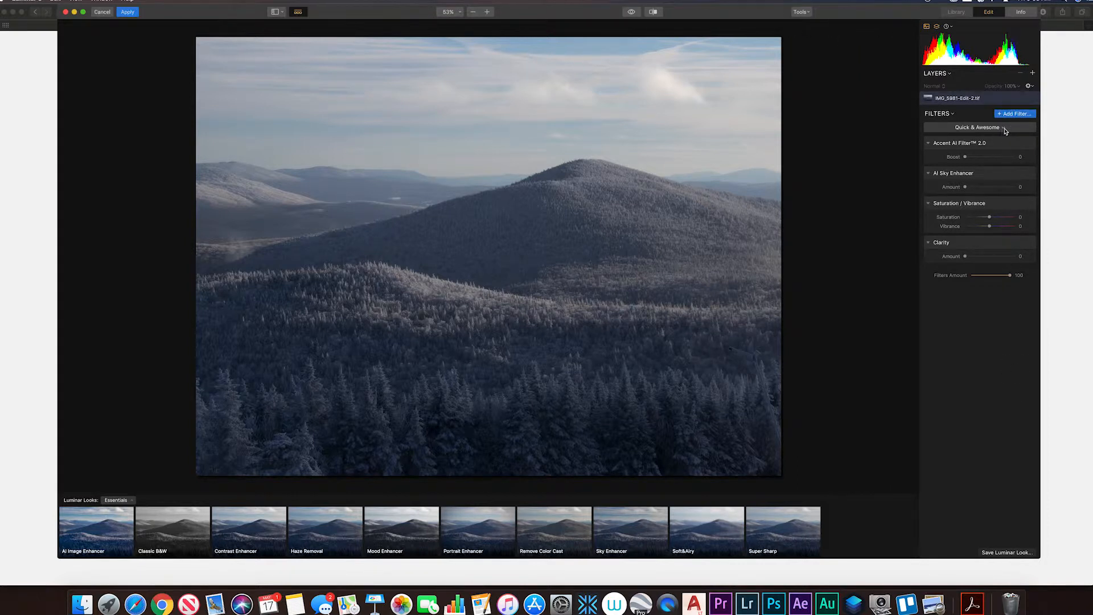
{"action": "left_click", "coordinate": [1005, 130]}
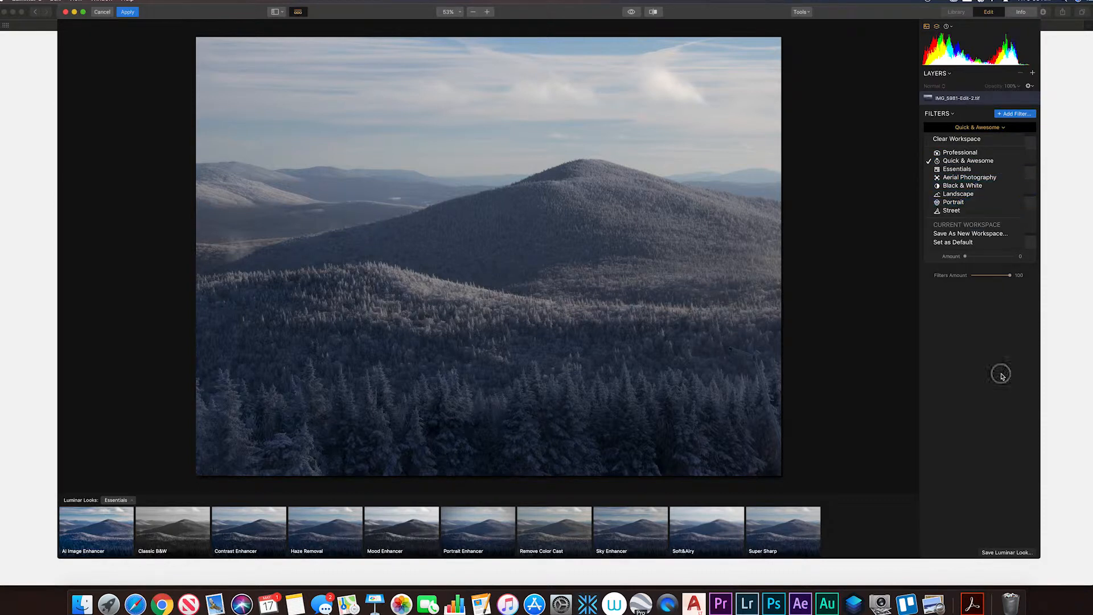
{"action": "left_click", "coordinate": [1002, 376]}
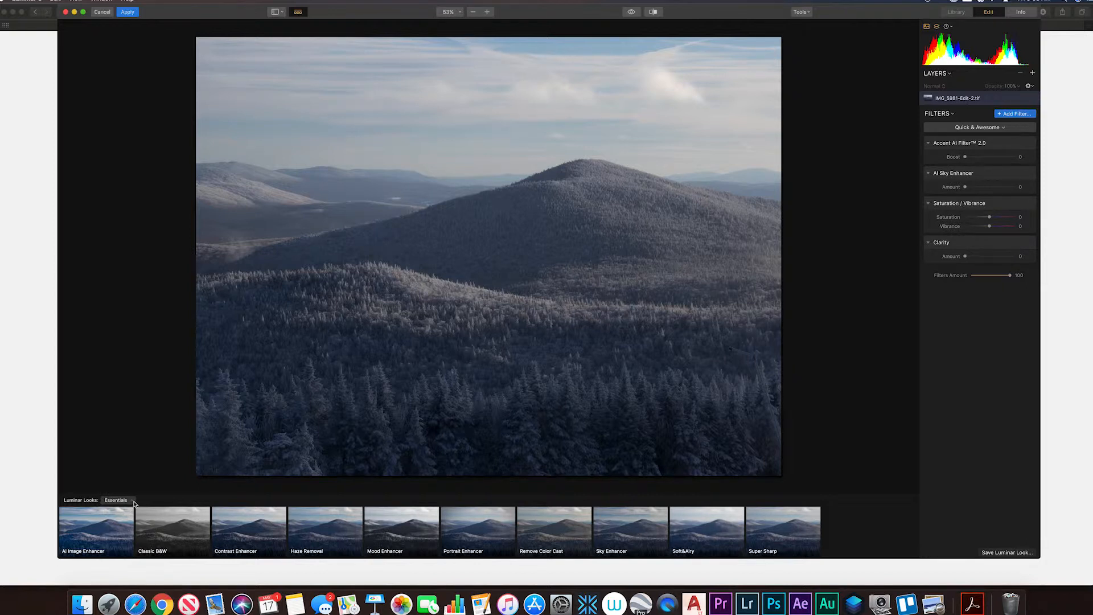
Browse the Luminar Looks collections and show the Landscape looks.
{"action": "left_click", "coordinate": [133, 500]}
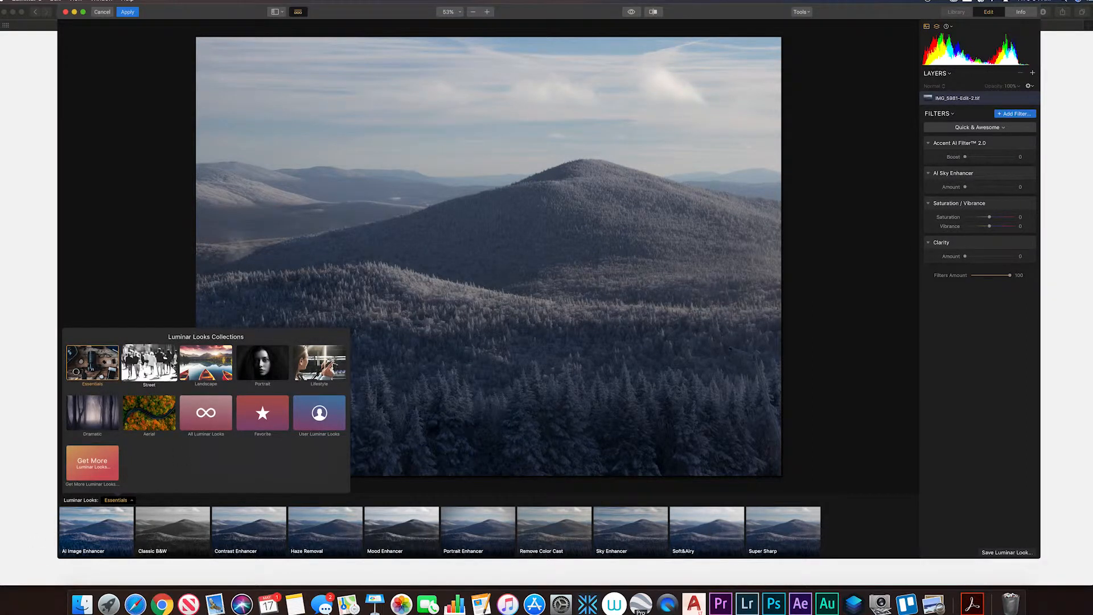
{"action": "left_click", "coordinate": [191, 366]}
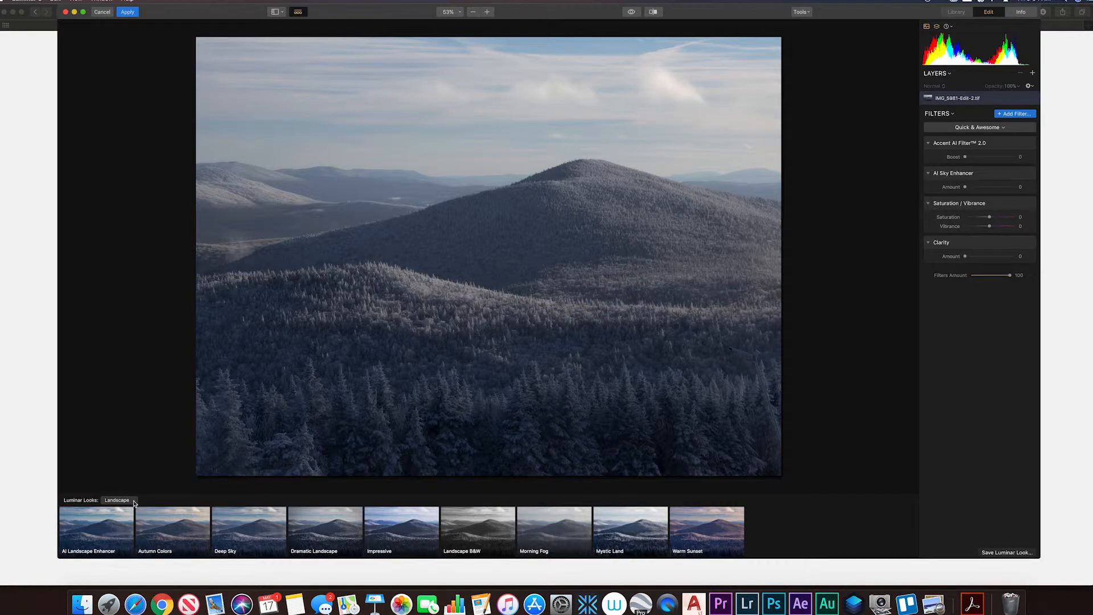
Return to the Essentials looks collection and apply the AI Image Enhancer look to the mountain photo.
{"action": "left_click", "coordinate": [134, 502]}
{"action": "left_click", "coordinate": [100, 380]}
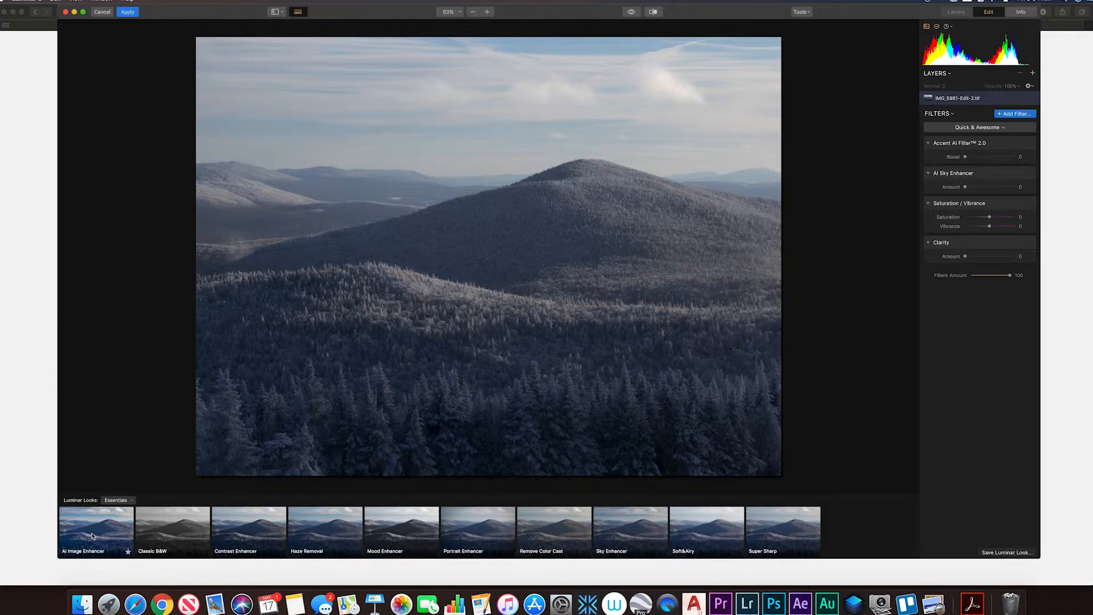
{"action": "left_click", "coordinate": [94, 535]}
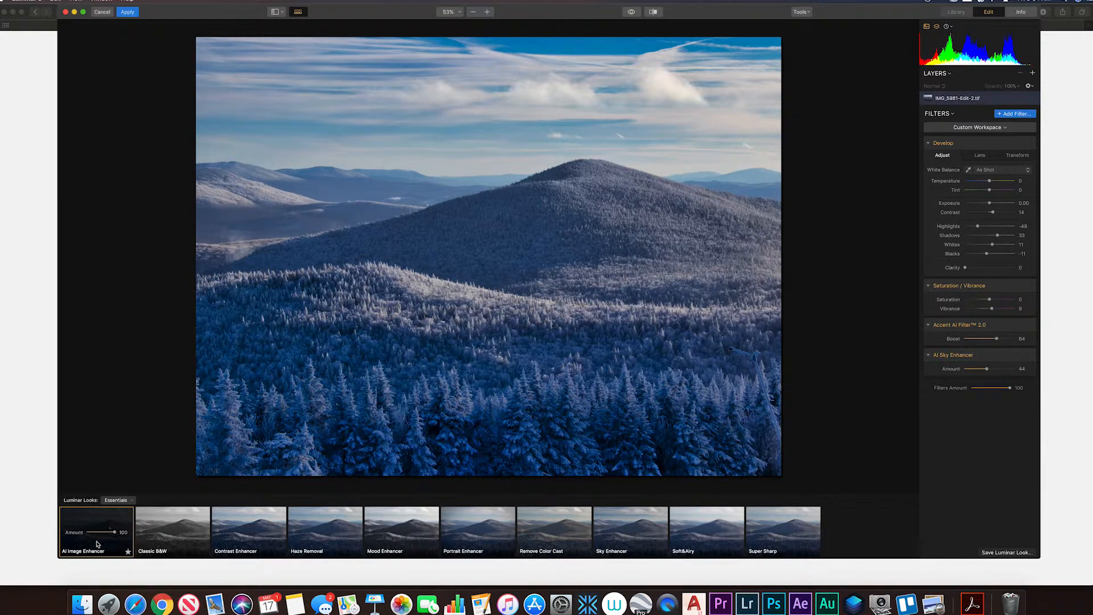
Preview the AI Image Enhancer look at an amount of 48, and restore the amount to 100.
{"action": "left_click_drag", "start_coordinate": [115, 533], "coordinate": [99, 537]}
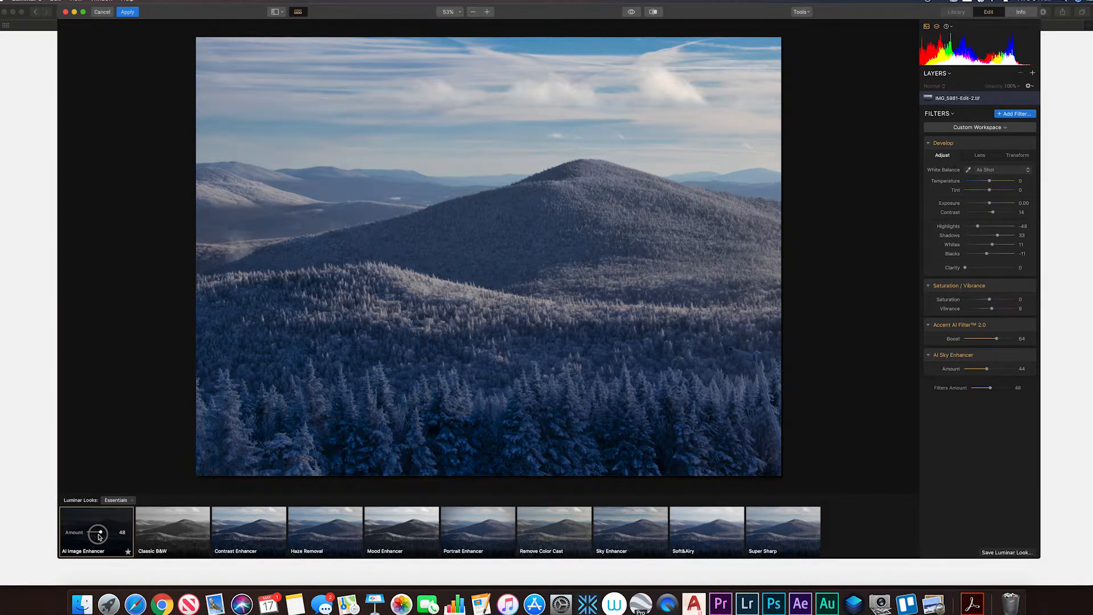
{"action": "left_click_drag", "start_coordinate": [99, 536], "coordinate": [146, 539]}
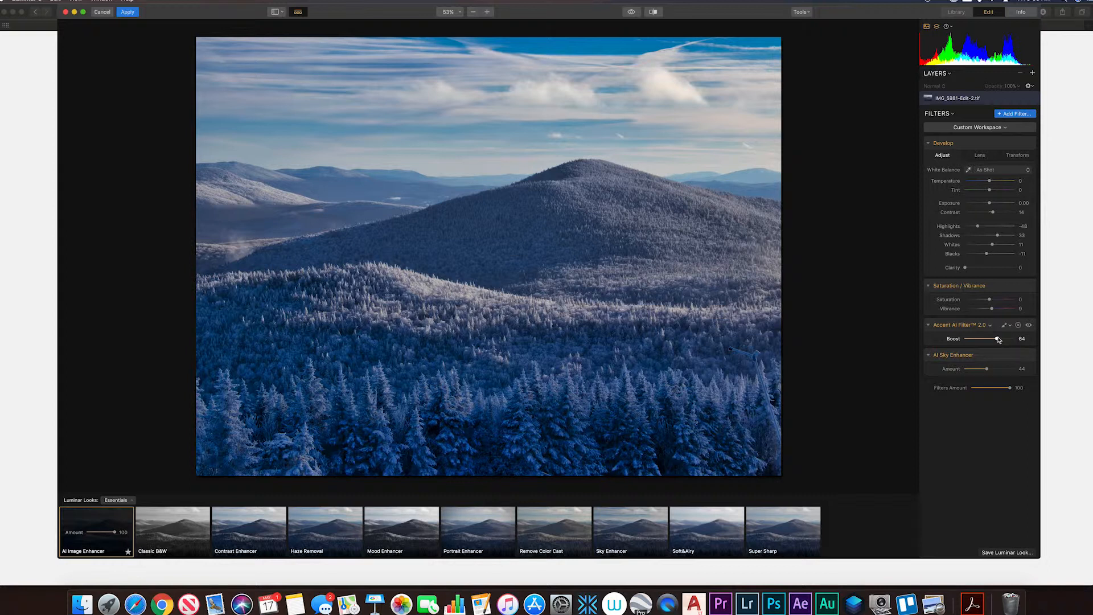
Try the Accent AI Filter boost at 0 and 100, and return it to 0.
{"action": "left_click_drag", "start_coordinate": [997, 339], "coordinate": [961, 342]}
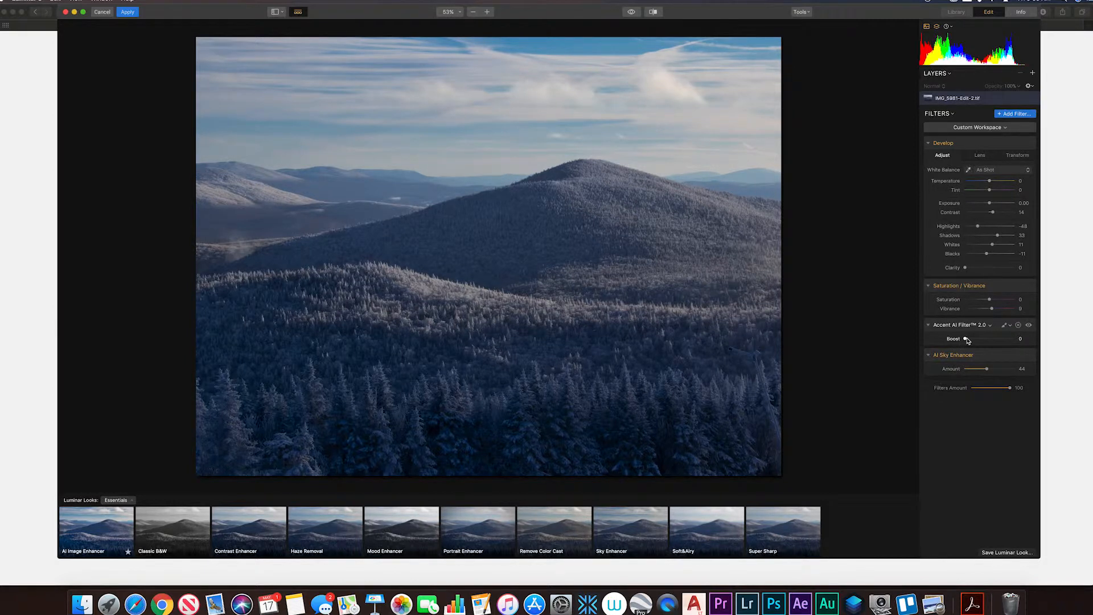
{"action": "left_click_drag", "start_coordinate": [966, 340], "coordinate": [1024, 338]}
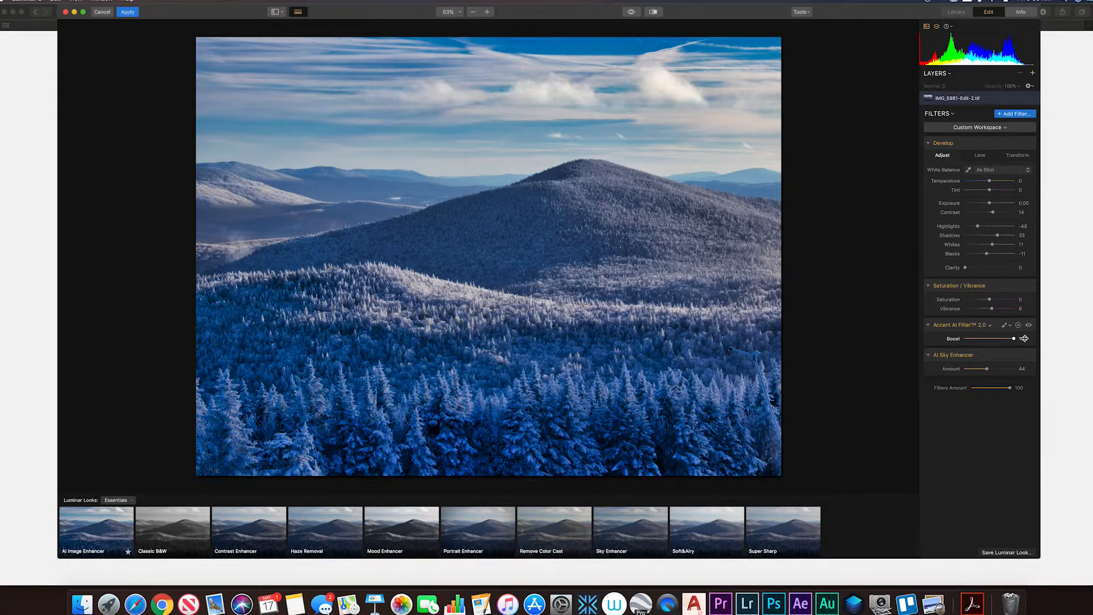
{"action": "left_click_drag", "start_coordinate": [1013, 339], "coordinate": [954, 340]}
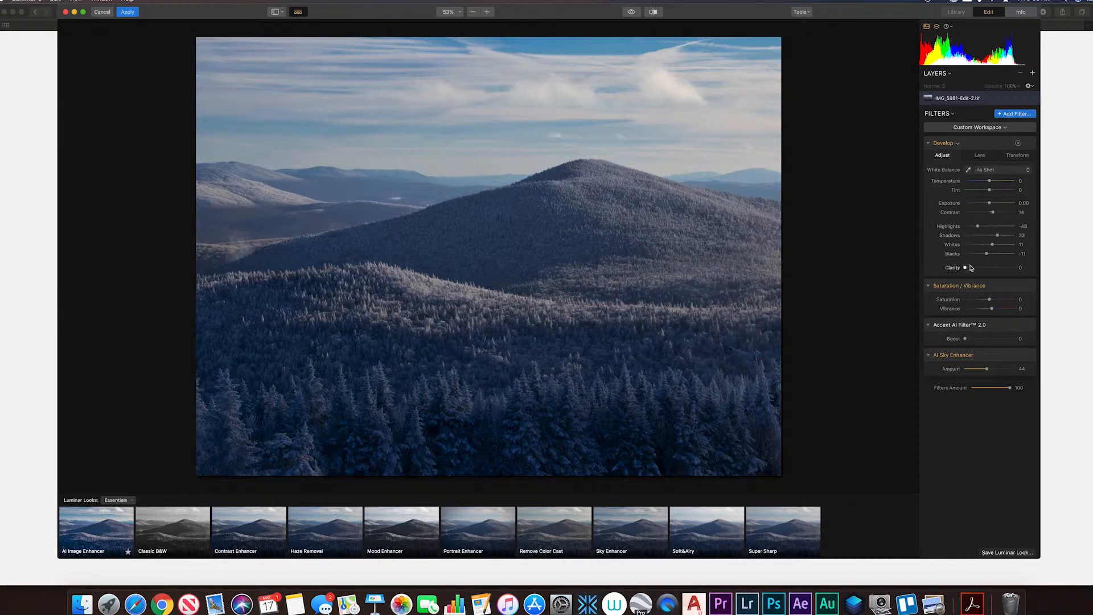
Try the Develop shadows at 100 and bring them back to 34, and set the Accent AI Filter boost to 95.
{"action": "left_click_drag", "start_coordinate": [997, 237], "coordinate": [1031, 240]}
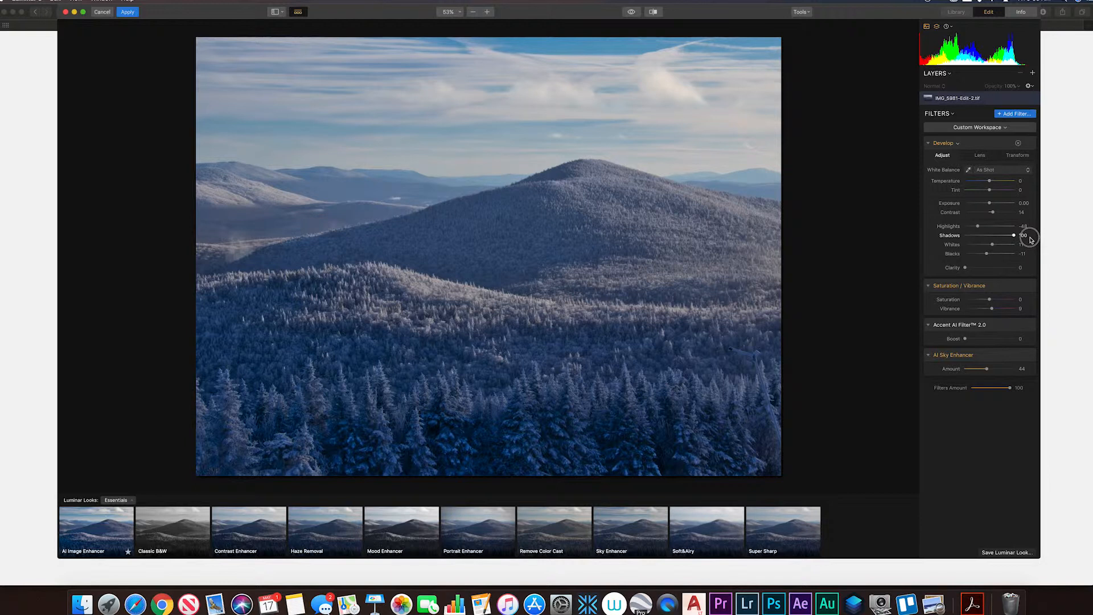
{"action": "left_click_drag", "start_coordinate": [1031, 240], "coordinate": [997, 239]}
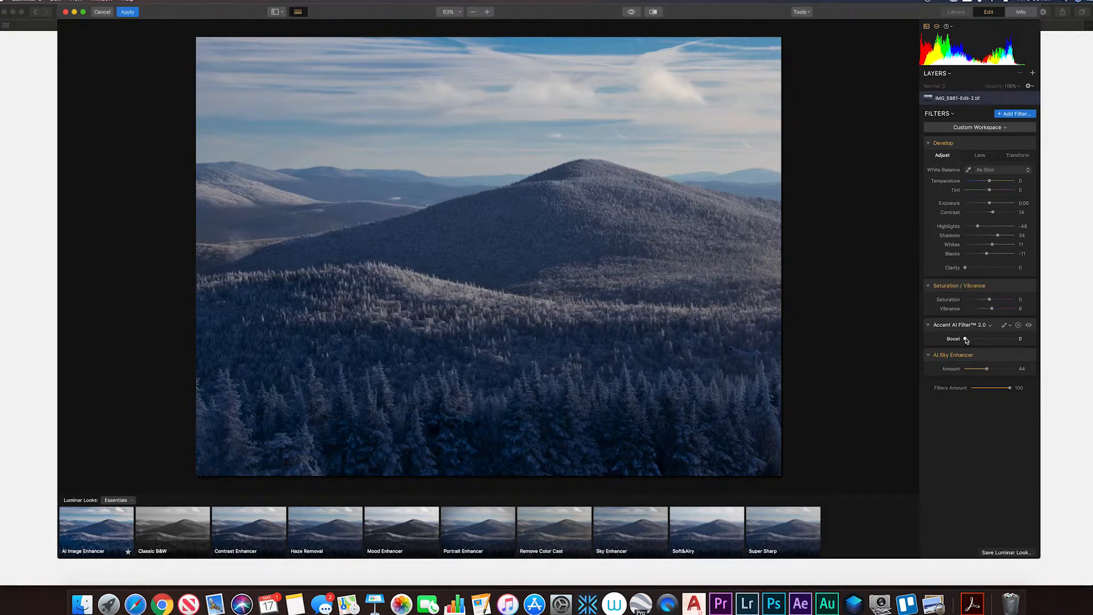
{"action": "left_click_drag", "start_coordinate": [966, 339], "coordinate": [1019, 341]}
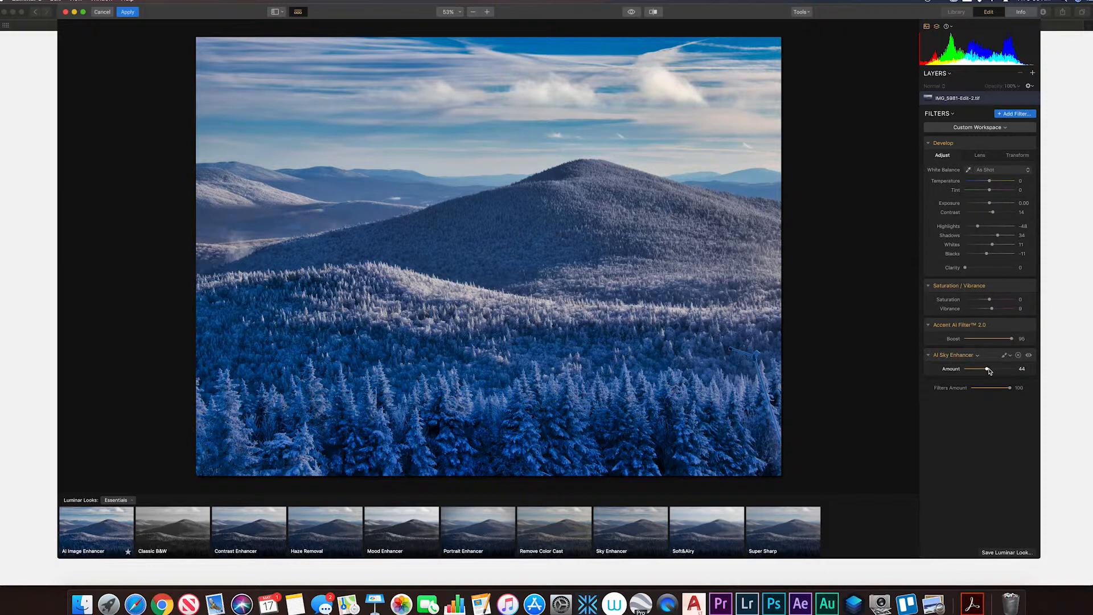
Compare the sky with the AI Sky Enhancer amount at 0, and set the amount to 100.
{"action": "left_click_drag", "start_coordinate": [988, 370], "coordinate": [957, 373]}
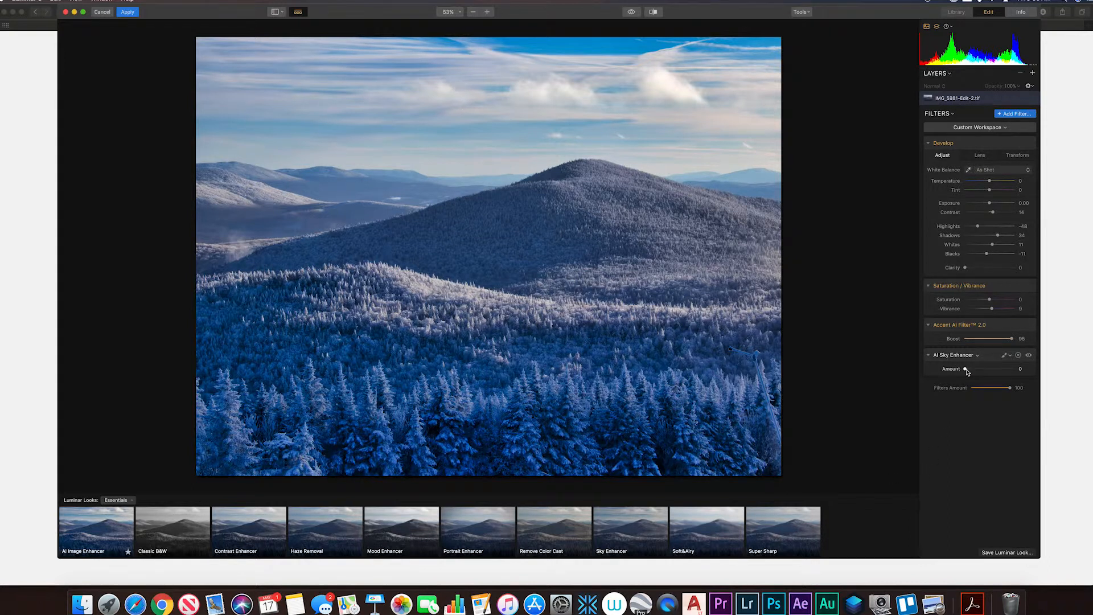
{"action": "left_click_drag", "start_coordinate": [966, 370], "coordinate": [1075, 378]}
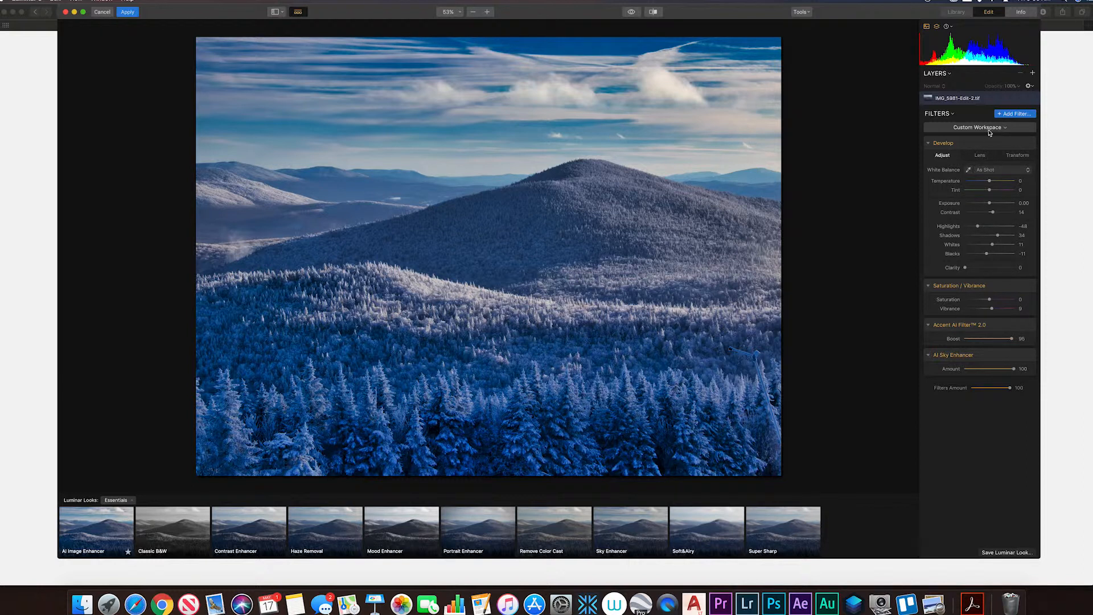
Add the Fog filter from the filters catalog, set its type to Dark Fog, and check its masking options.
{"action": "left_click", "coordinate": [1015, 114]}
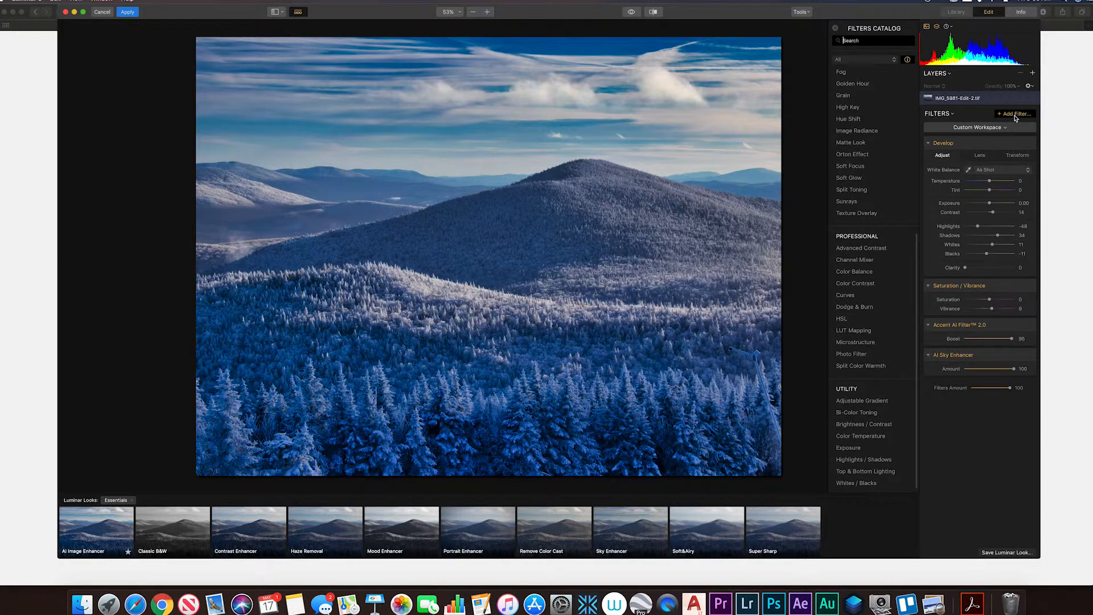
{"action": "mouse_move", "coordinate": [864, 79]}
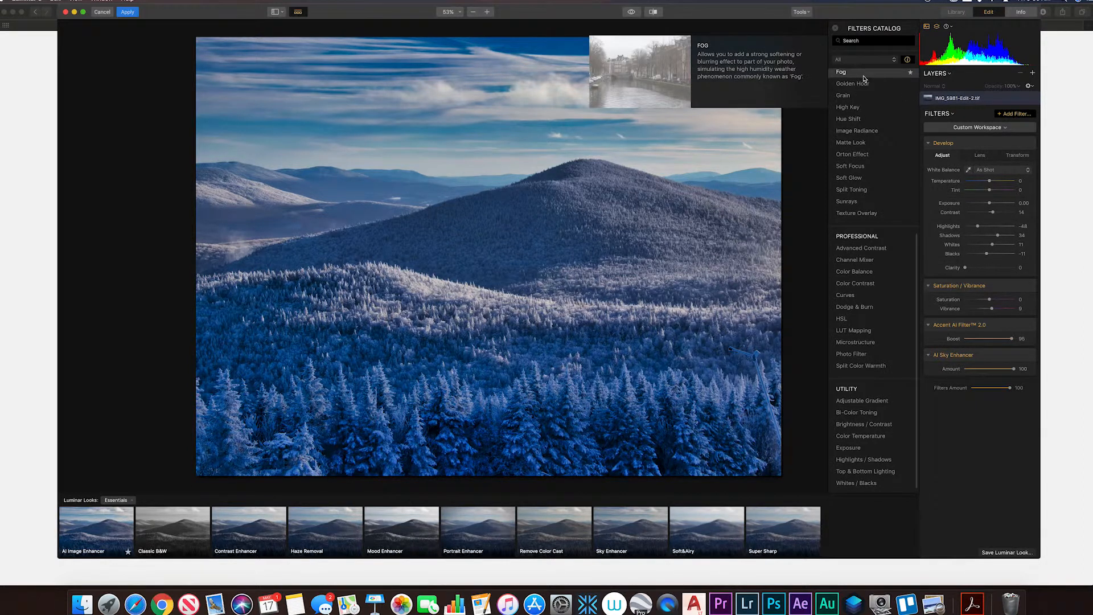
{"action": "left_click", "coordinate": [863, 79]}
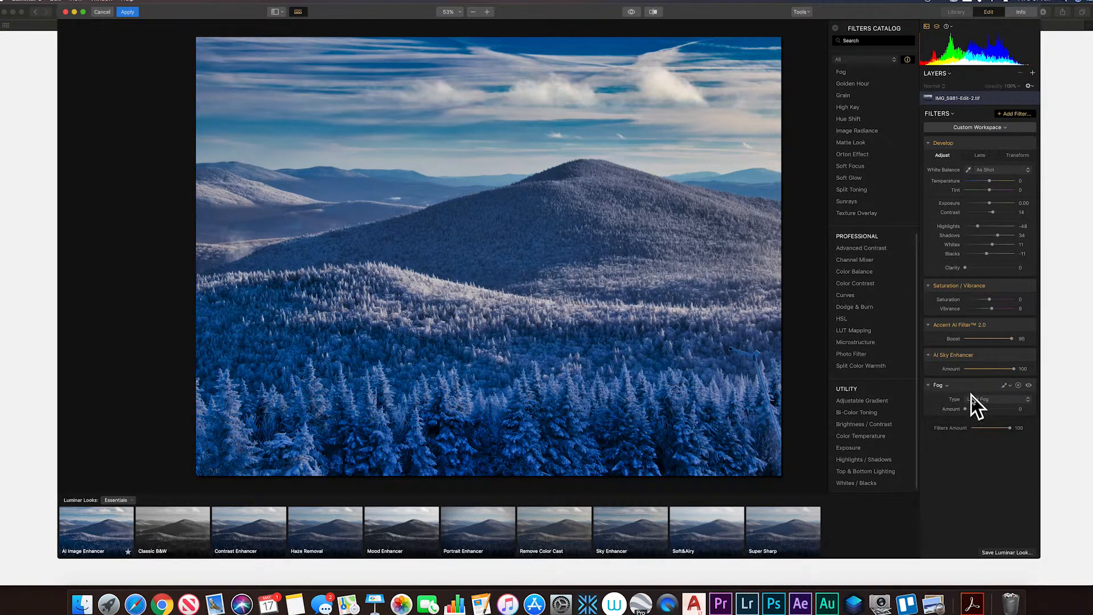
{"action": "left_click", "coordinate": [1029, 403]}
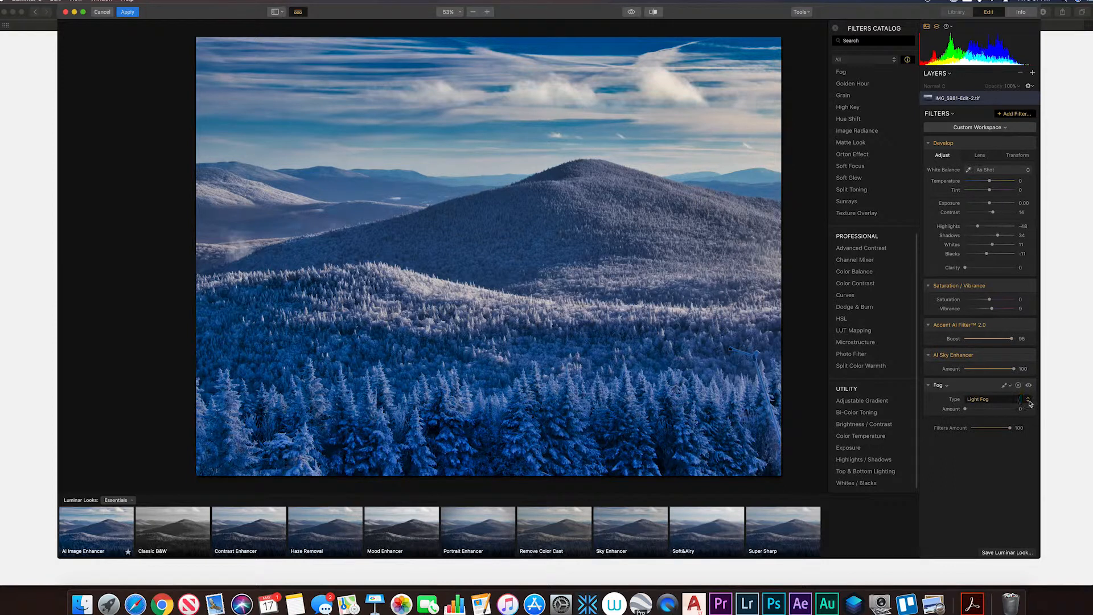
{"action": "left_click", "coordinate": [1003, 408]}
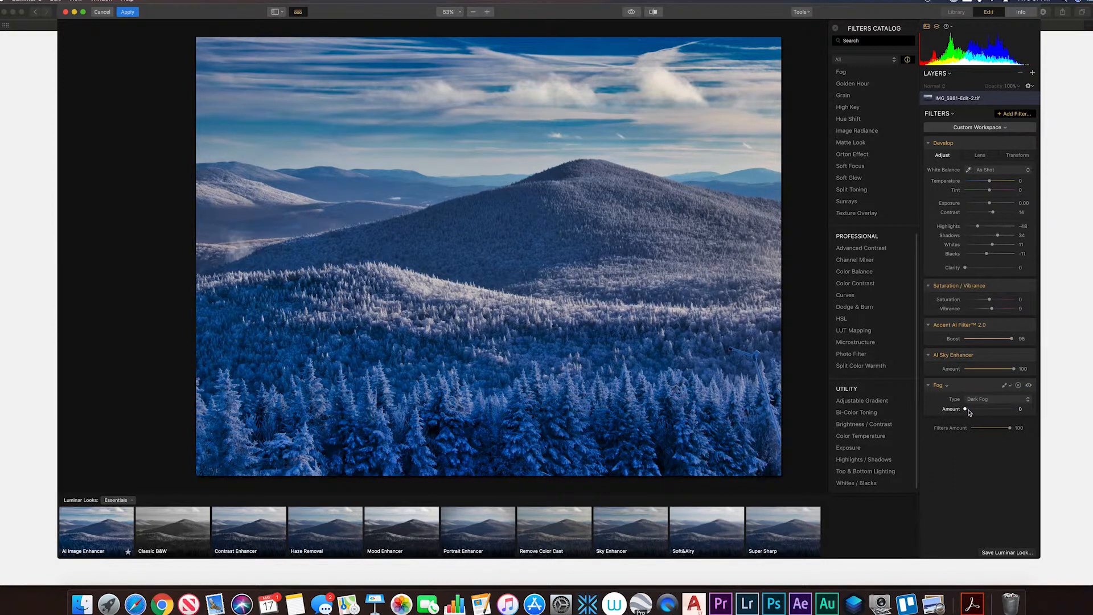
{"action": "mouse_move", "coordinate": [965, 409]}
{"action": "left_mouse_down"}
{"action": "mouse_move", "coordinate": [1012, 410]}
{"action": "mouse_move", "coordinate": [966, 409]}
{"action": "left_mouse_up"}
{"action": "left_click", "coordinate": [1011, 387]}
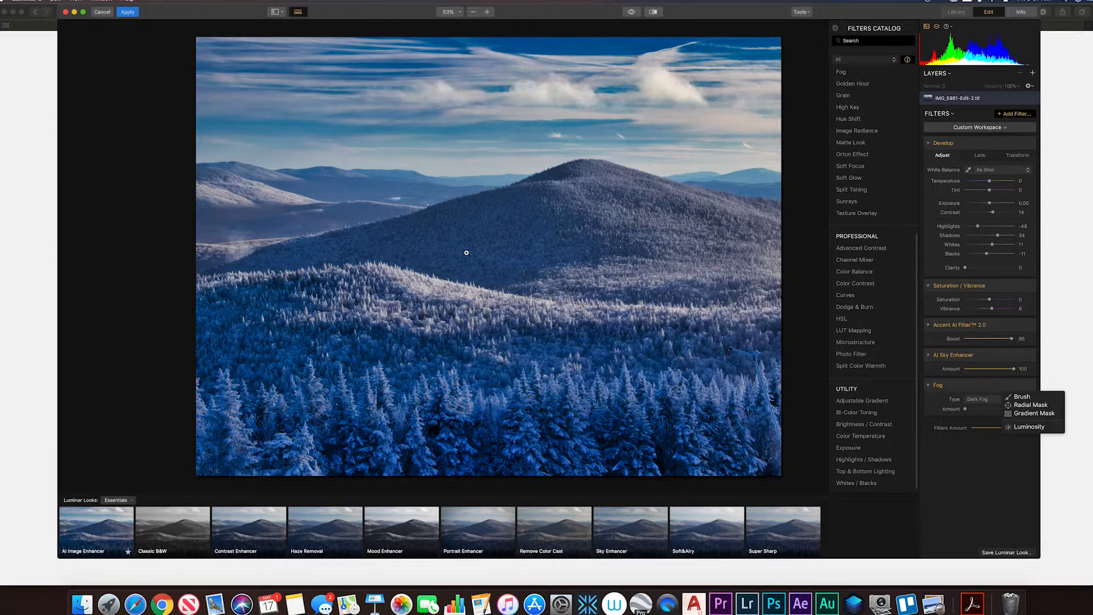
{"action": "left_click", "coordinate": [984, 470]}
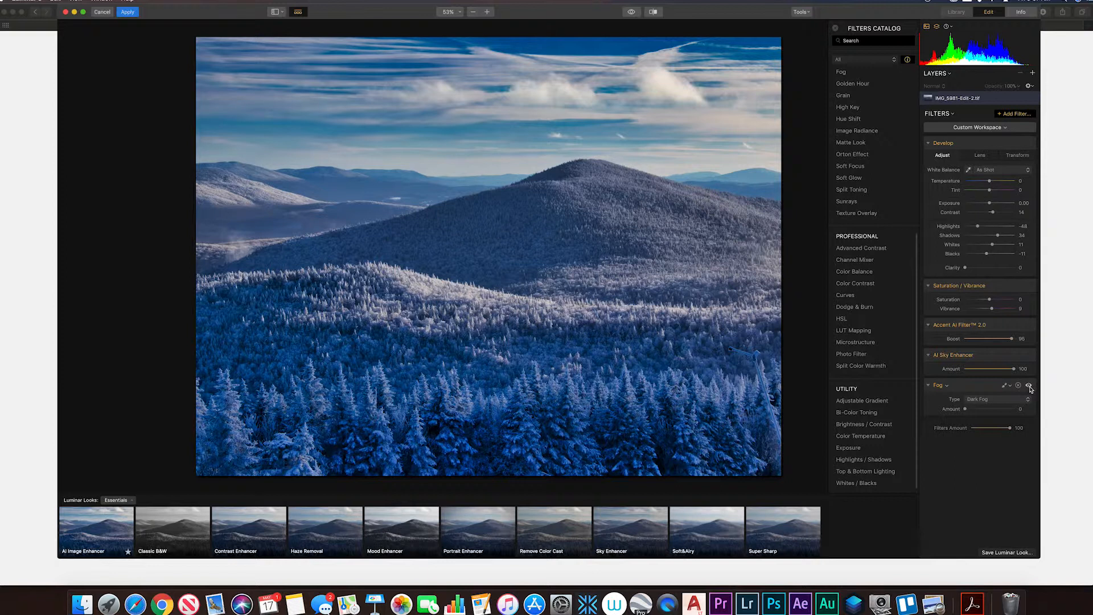
Raise the Dark Fog amount to about 55 and toggle the filter's visibility to compare the effect.
{"action": "left_click_drag", "start_coordinate": [964, 409], "coordinate": [992, 408]}
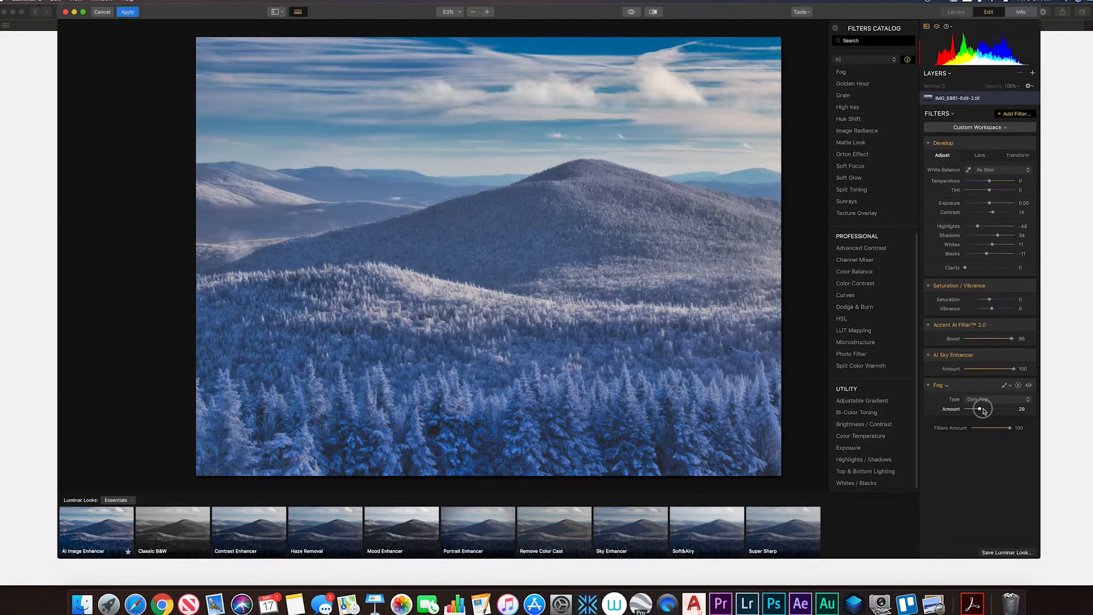
{"action": "left_click", "coordinate": [1029, 386]}
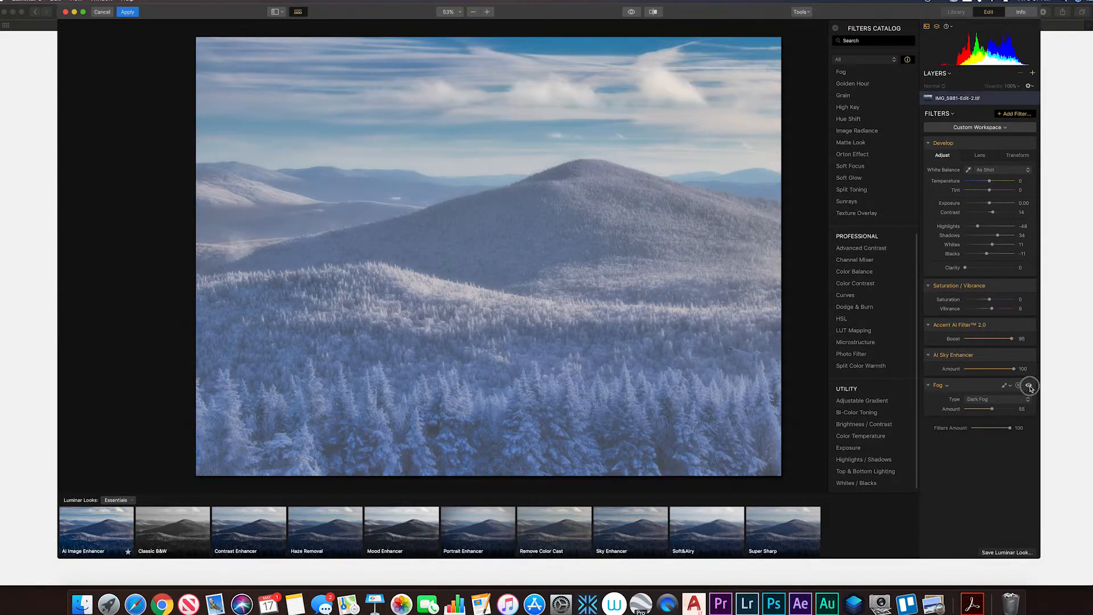
{"action": "left_click", "coordinate": [1029, 386]}
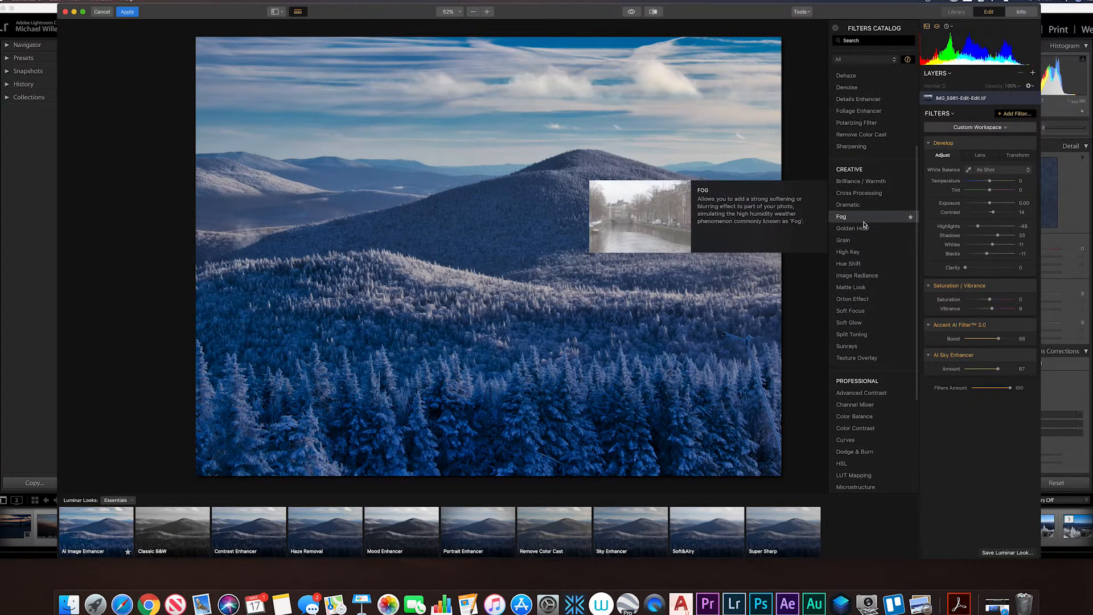
Look through the Creative, Professional and Utility filters in the catalog and add the Sunrays filter.
{"action": "scroll", "coordinate": [863, 224], "scroll_direction": "down", "scroll_amount": 1}
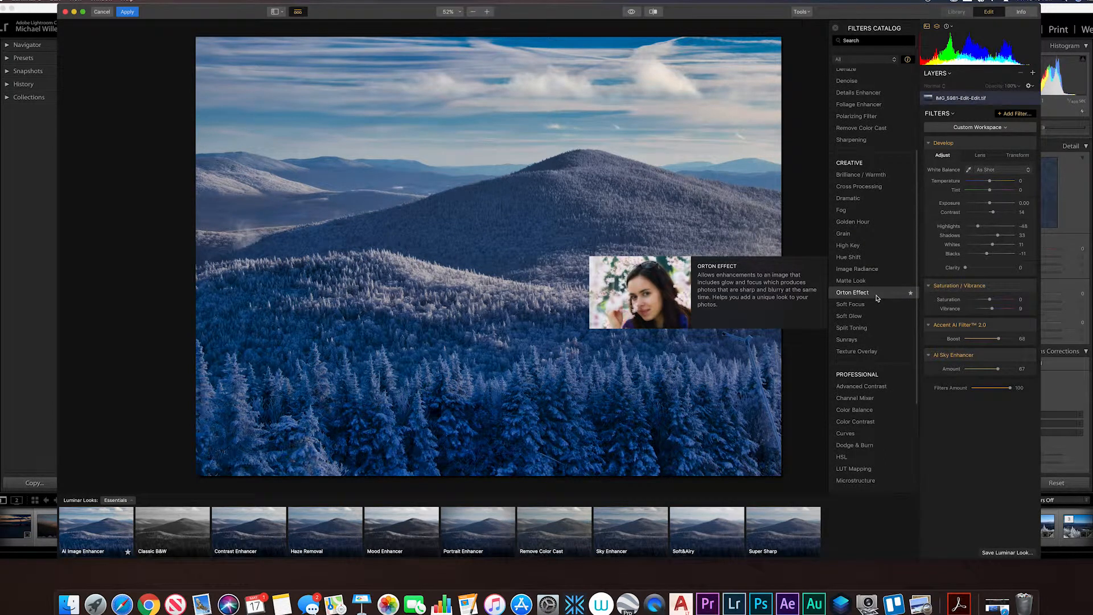
{"action": "scroll", "coordinate": [876, 298], "scroll_direction": "down", "scroll_amount": 5}
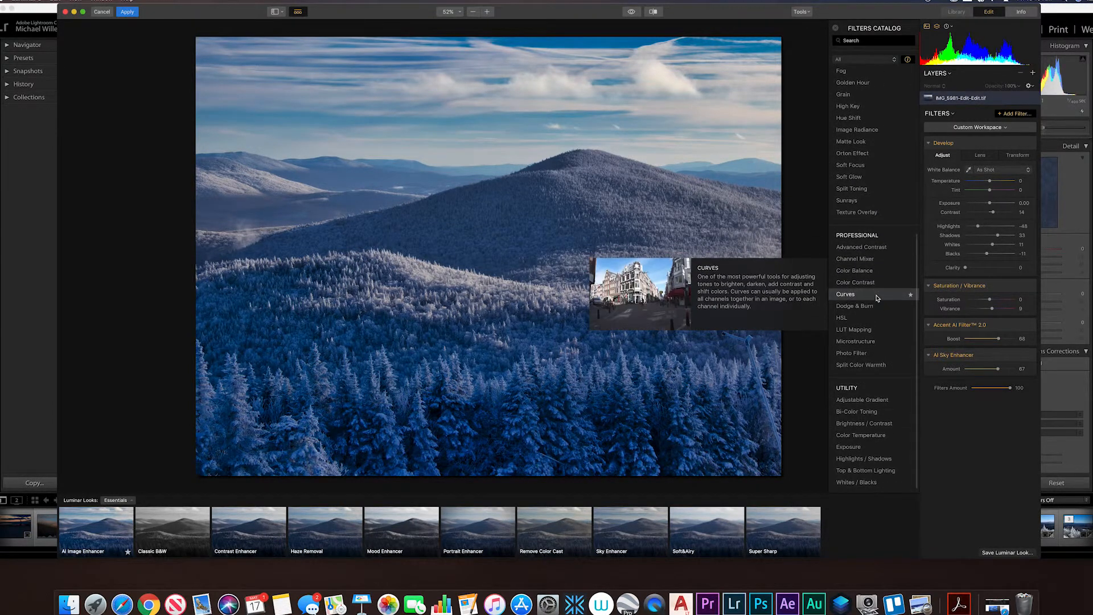
{"action": "scroll", "coordinate": [876, 297], "scroll_direction": "up", "scroll_amount": 2}
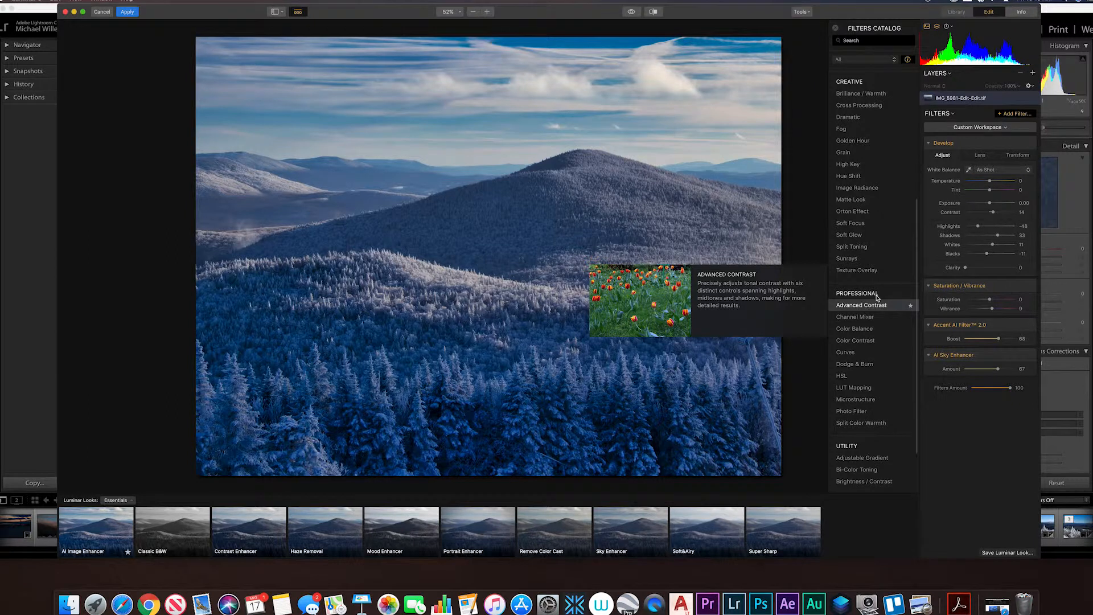
{"action": "scroll", "coordinate": [876, 299], "scroll_direction": "up", "scroll_amount": 5}
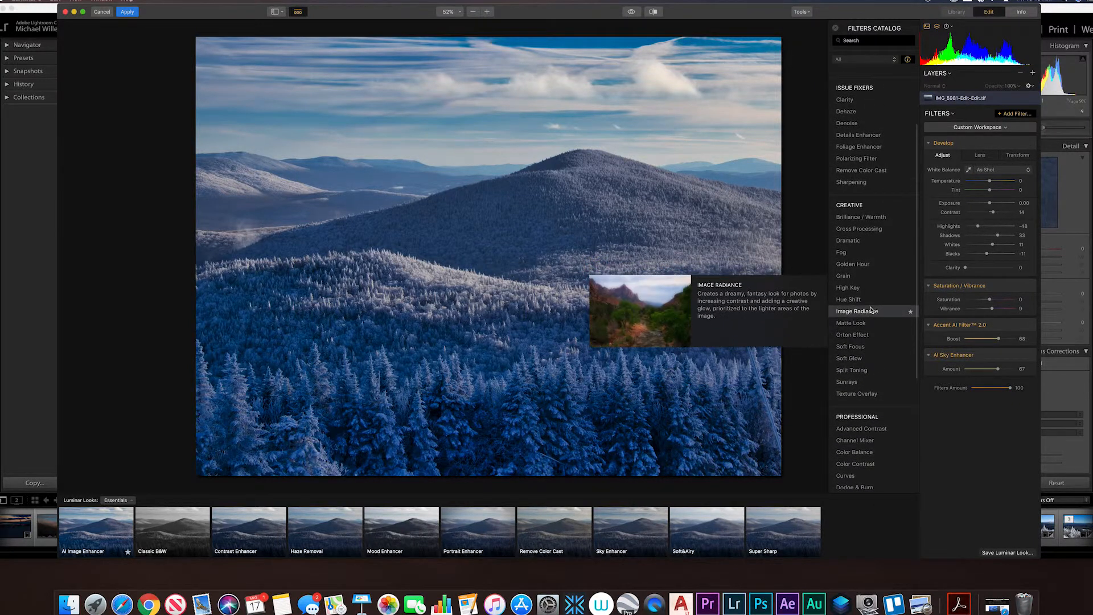
{"action": "scroll", "coordinate": [870, 310], "scroll_direction": "down", "scroll_amount": 7}
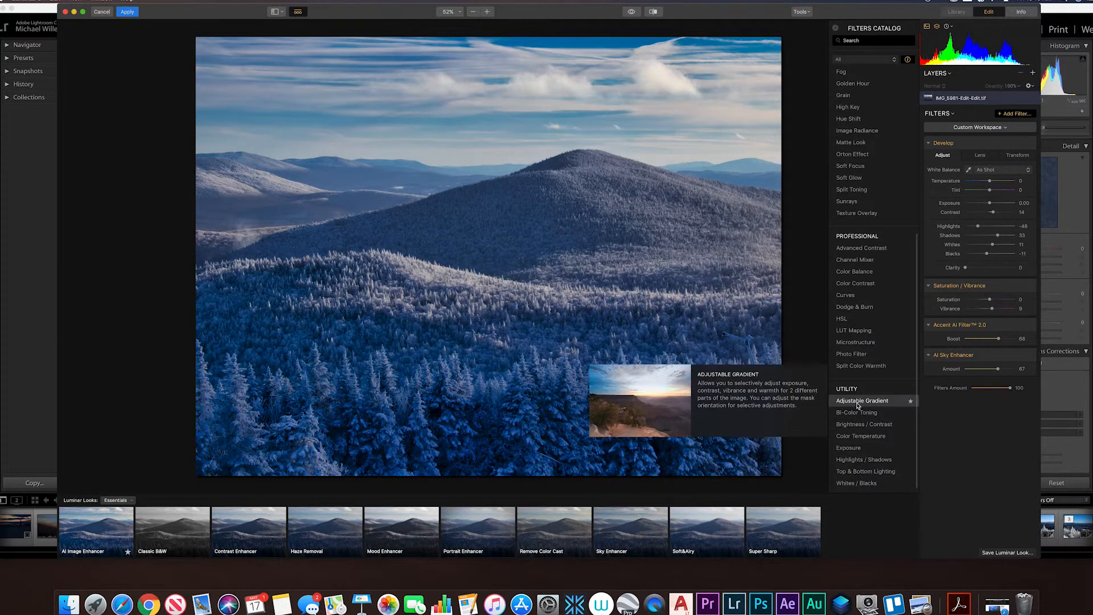
{"action": "left_click", "coordinate": [854, 204]}
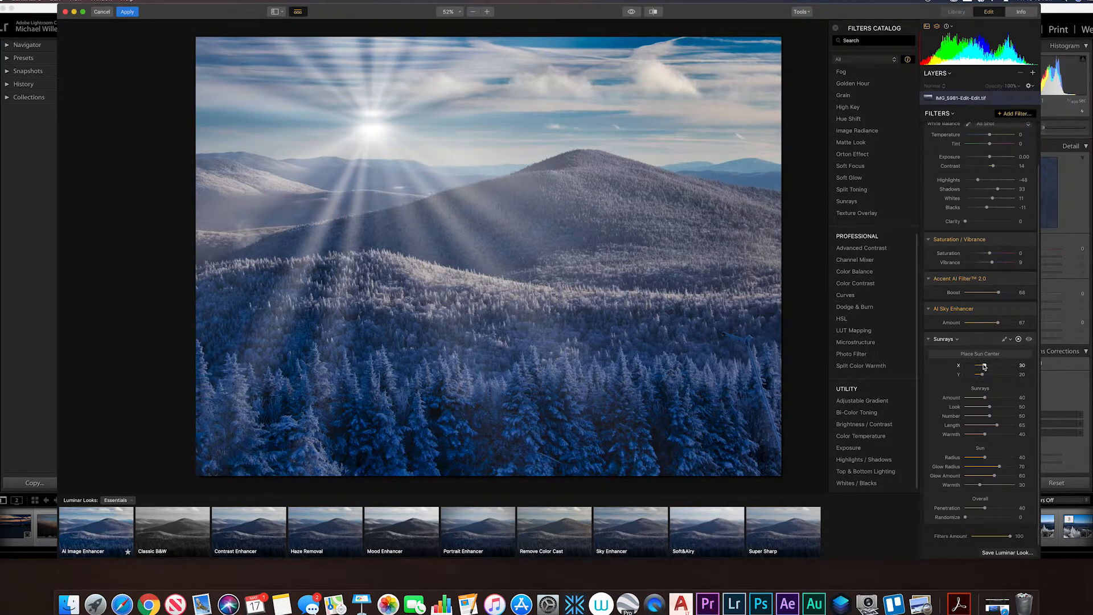
Try several sun center positions around the mountain, and place the center above the photo's upper-right corner with Y at -12.
{"action": "left_click_drag", "start_coordinate": [983, 365], "coordinate": [987, 377]}
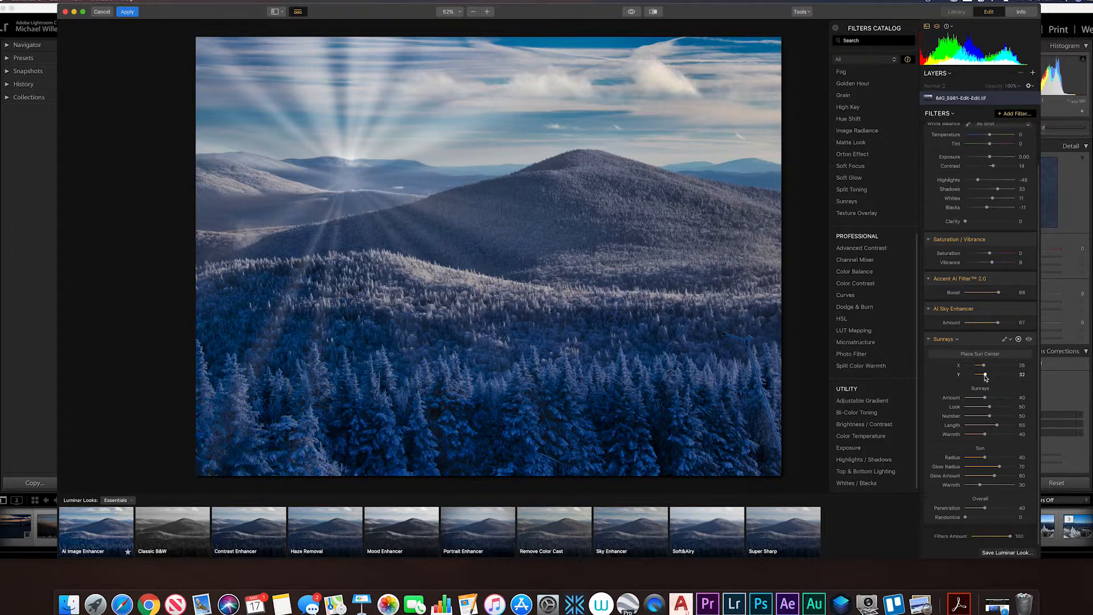
{"action": "mouse_move", "coordinate": [987, 375]}
{"action": "left_mouse_down"}
{"action": "mouse_move", "coordinate": [1000, 362]}
{"action": "mouse_move", "coordinate": [985, 366]}
{"action": "mouse_move", "coordinate": [999, 369]}
{"action": "mouse_move", "coordinate": [988, 376]}
{"action": "left_mouse_up"}
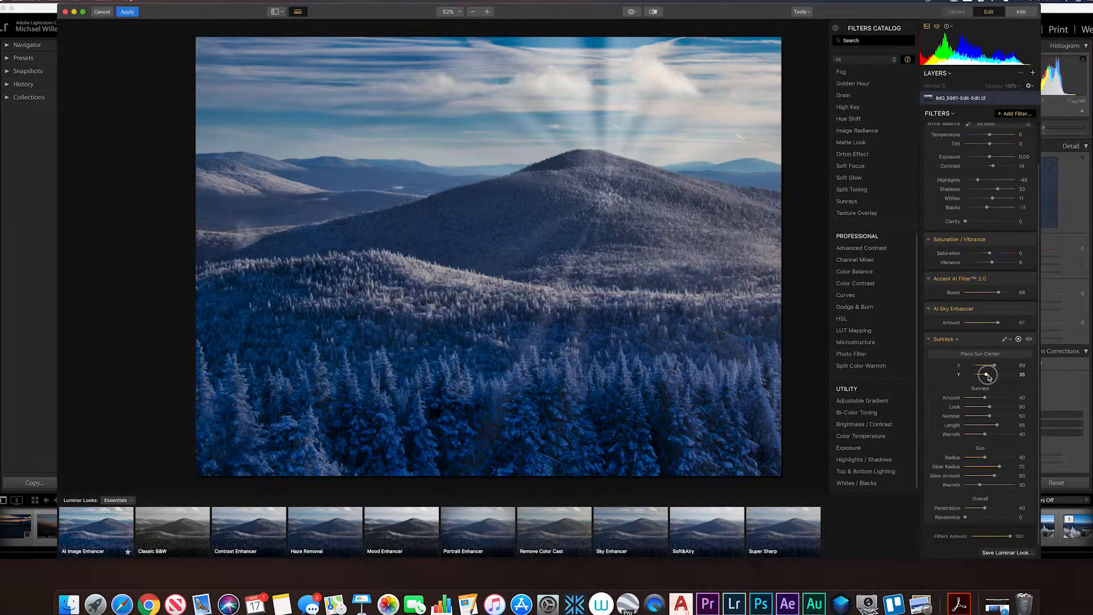
{"action": "left_click_drag", "start_coordinate": [988, 377], "coordinate": [985, 378]}
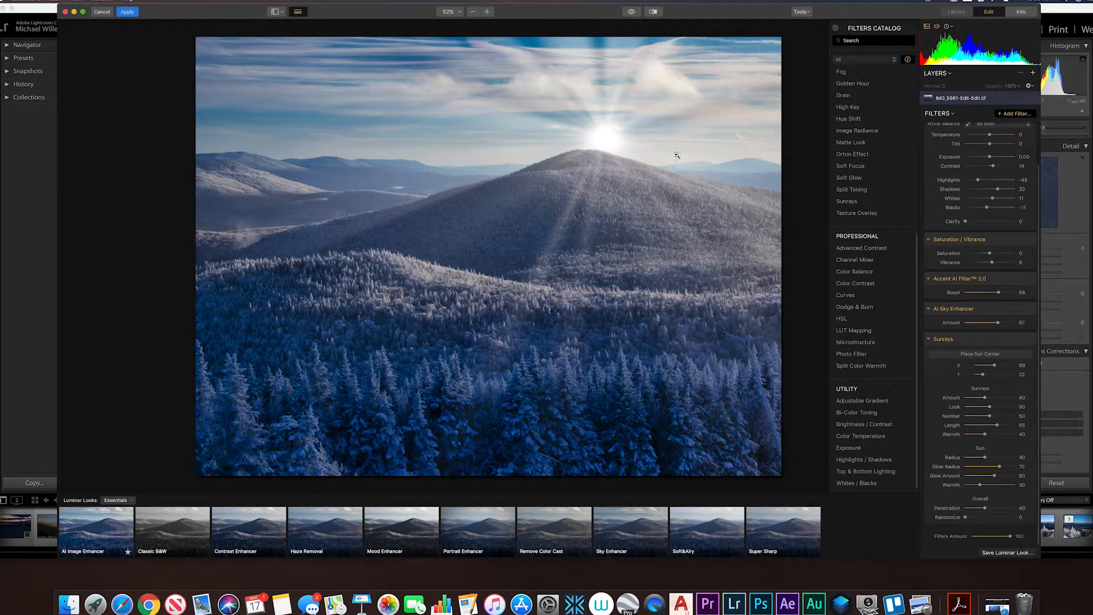
{"action": "left_click", "coordinate": [979, 374]}
{"action": "left_click_drag", "start_coordinate": [978, 374], "coordinate": [1003, 367]}
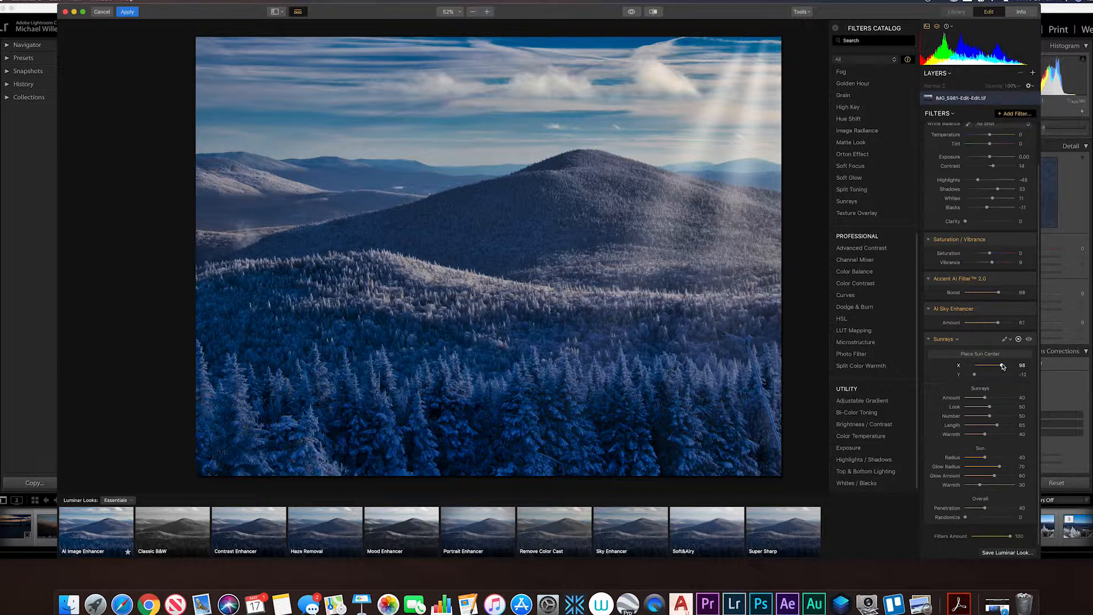
Add the HSL and Dodge & Burn filters to the photo, and start painting mode for Dodge & Burn.
{"action": "scroll", "coordinate": [979, 482], "scroll_direction": "down", "scroll_amount": 5}
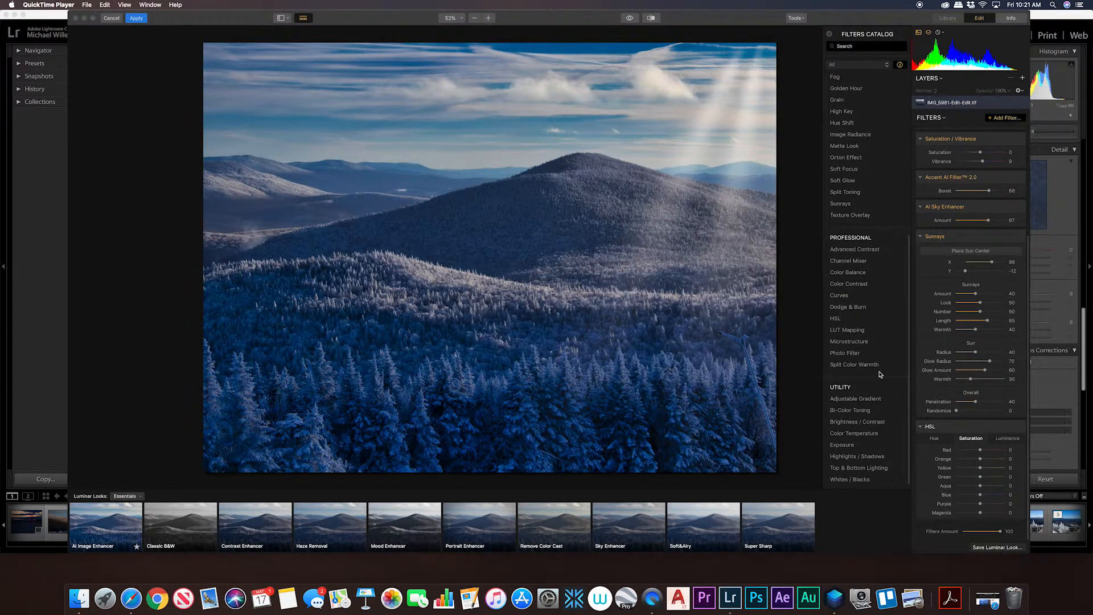
{"action": "mouse_move", "coordinate": [848, 365]}
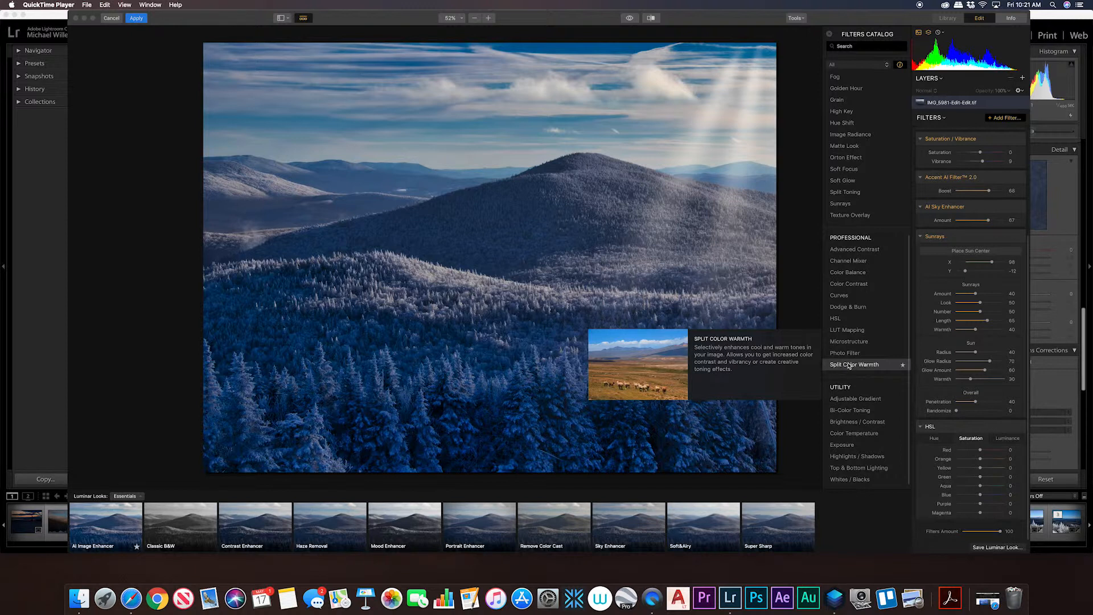
{"action": "mouse_move", "coordinate": [856, 324]}
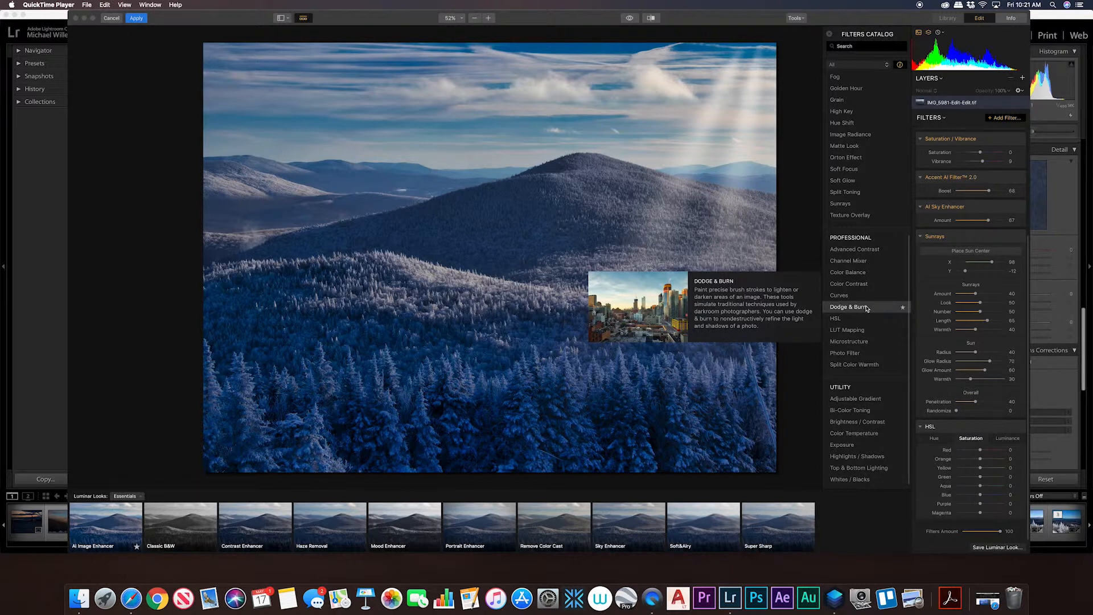
{"action": "left_click", "coordinate": [867, 309]}
{"action": "left_click", "coordinate": [866, 308]}
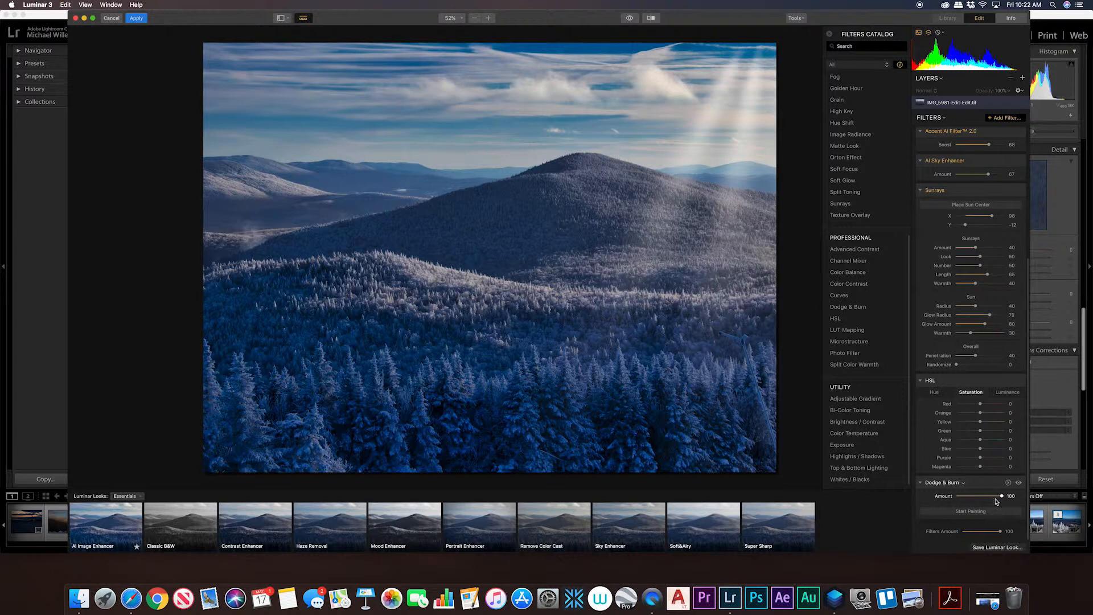
{"action": "left_click", "coordinate": [981, 512]}
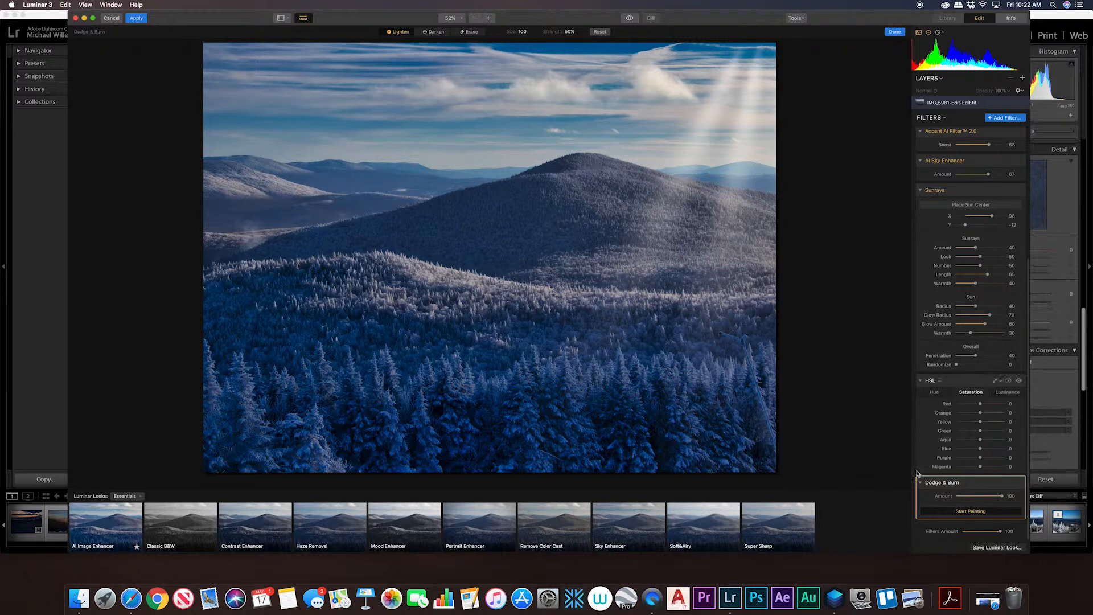
Lighten the sunlit side of the central mountain with Dodge & Burn at brush size 100, and remove the Sunrays filter.
{"action": "left_click", "coordinate": [972, 511]}
{"action": "left_click", "coordinate": [972, 513]}
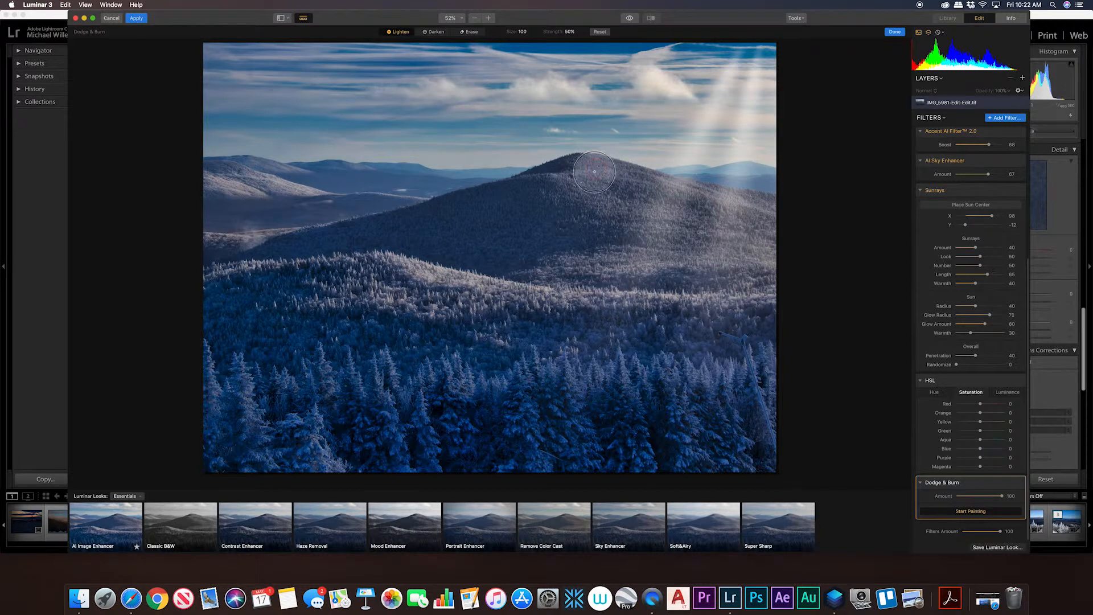
{"action": "mouse_move", "coordinate": [729, 205]}
{"action": "left_mouse_down"}
{"action": "mouse_move", "coordinate": [590, 210]}
{"action": "mouse_move", "coordinate": [741, 248]}
{"action": "mouse_move", "coordinate": [627, 259]}
{"action": "mouse_move", "coordinate": [601, 253]}
{"action": "mouse_move", "coordinate": [591, 228]}
{"action": "mouse_move", "coordinate": [593, 177]}
{"action": "mouse_move", "coordinate": [638, 205]}
{"action": "mouse_move", "coordinate": [754, 220]}
{"action": "mouse_move", "coordinate": [725, 231]}
{"action": "mouse_move", "coordinate": [703, 205]}
{"action": "mouse_move", "coordinate": [752, 212]}
{"action": "mouse_move", "coordinate": [770, 245]}
{"action": "mouse_move", "coordinate": [633, 232]}
{"action": "left_mouse_up"}
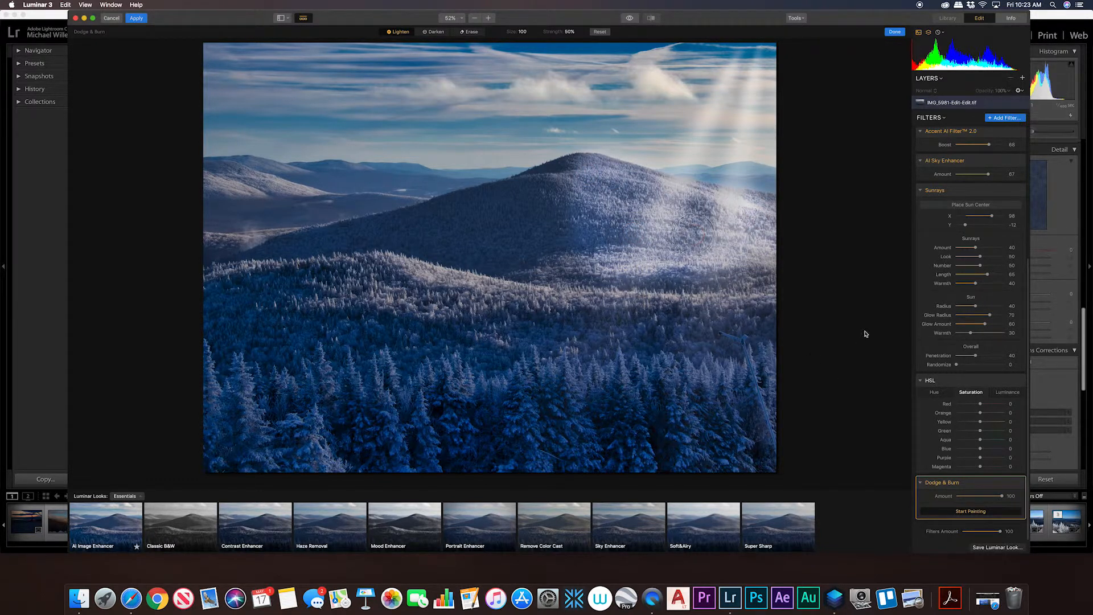
{"action": "left_click", "coordinate": [1018, 192]}
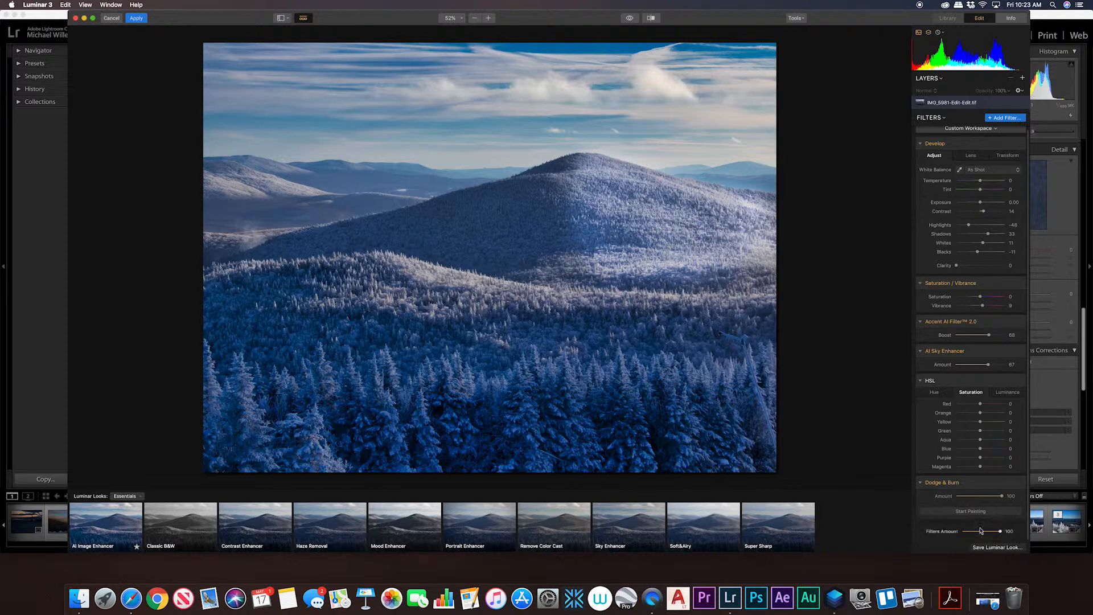
Darken the shaded slope of the central mountain with Dodge & Burn, reducing the brush size to 64.
{"action": "left_click", "coordinate": [968, 512]}
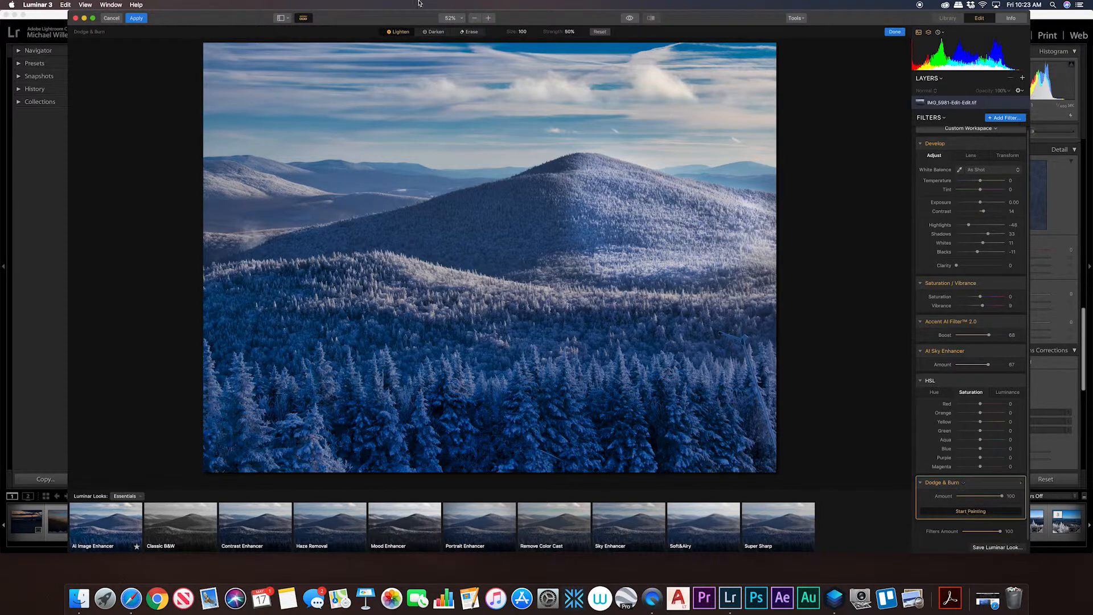
{"action": "left_click", "coordinate": [435, 33]}
{"action": "mouse_move", "coordinate": [535, 188]}
{"action": "left_mouse_down"}
{"action": "mouse_move", "coordinate": [393, 231]}
{"action": "mouse_move", "coordinate": [494, 252]}
{"action": "mouse_move", "coordinate": [521, 243]}
{"action": "mouse_move", "coordinate": [542, 205]}
{"action": "mouse_move", "coordinate": [538, 225]}
{"action": "mouse_move", "coordinate": [466, 223]}
{"action": "mouse_move", "coordinate": [533, 193]}
{"action": "mouse_move", "coordinate": [428, 237]}
{"action": "mouse_move", "coordinate": [377, 237]}
{"action": "mouse_move", "coordinate": [403, 221]}
{"action": "mouse_move", "coordinate": [281, 249]}
{"action": "mouse_move", "coordinate": [476, 235]}
{"action": "left_mouse_up"}
{"action": "key", "text": "bracketleft"}
{"action": "key", "text": "bracketleft"}
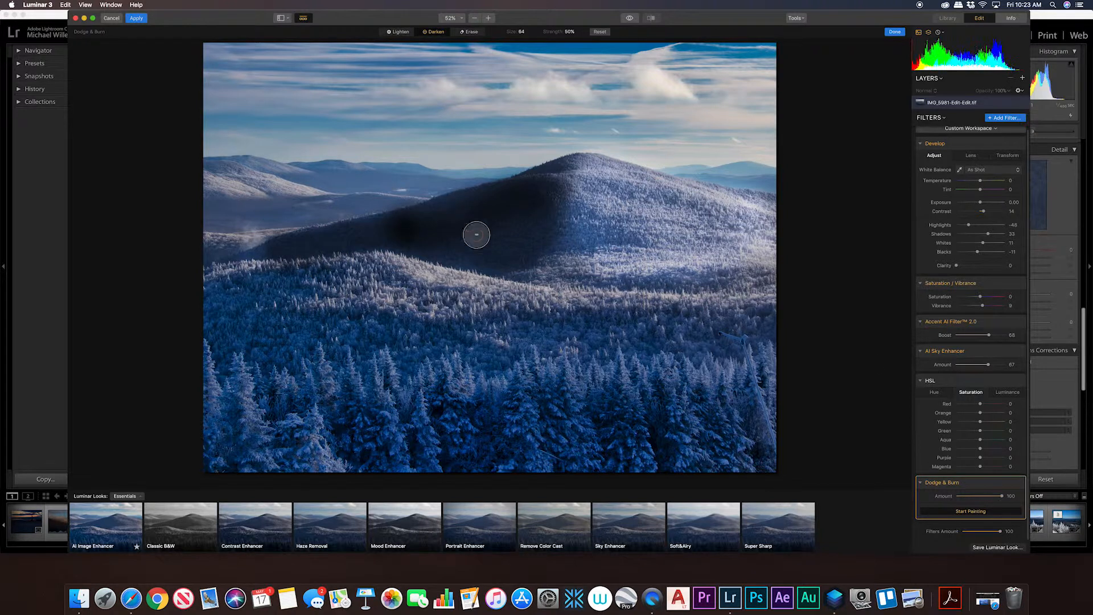
Lower the Dodge & Burn amount to about 56 and apply the edits to return the photo to Lightroom Classic.
{"action": "left_click_drag", "start_coordinate": [1003, 499], "coordinate": [981, 500]}
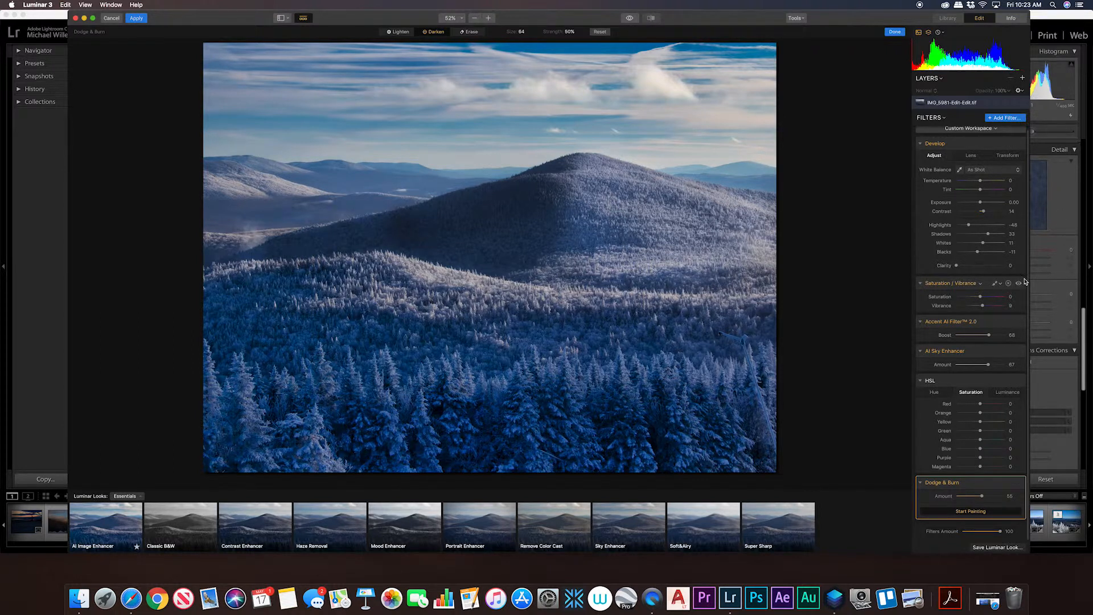
{"action": "left_click", "coordinate": [141, 21]}
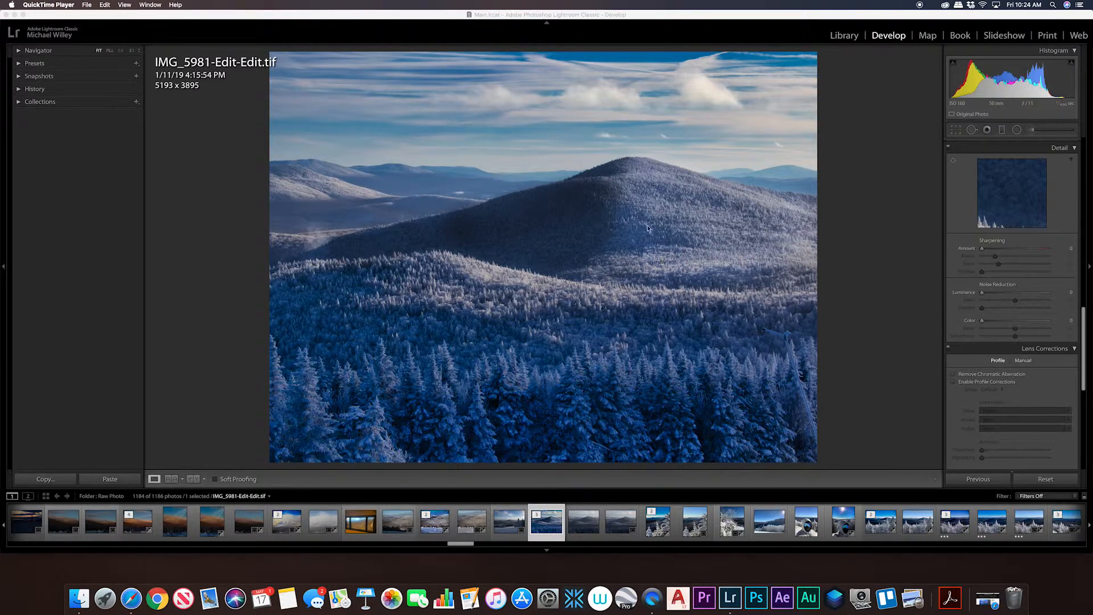
Set Highlights to -19, Shadows to +9, Whites to +41, Blacks to -34 and Texture to +44 for the photo.
{"action": "scroll", "coordinate": [982, 238], "scroll_direction": "up", "scroll_amount": 10}
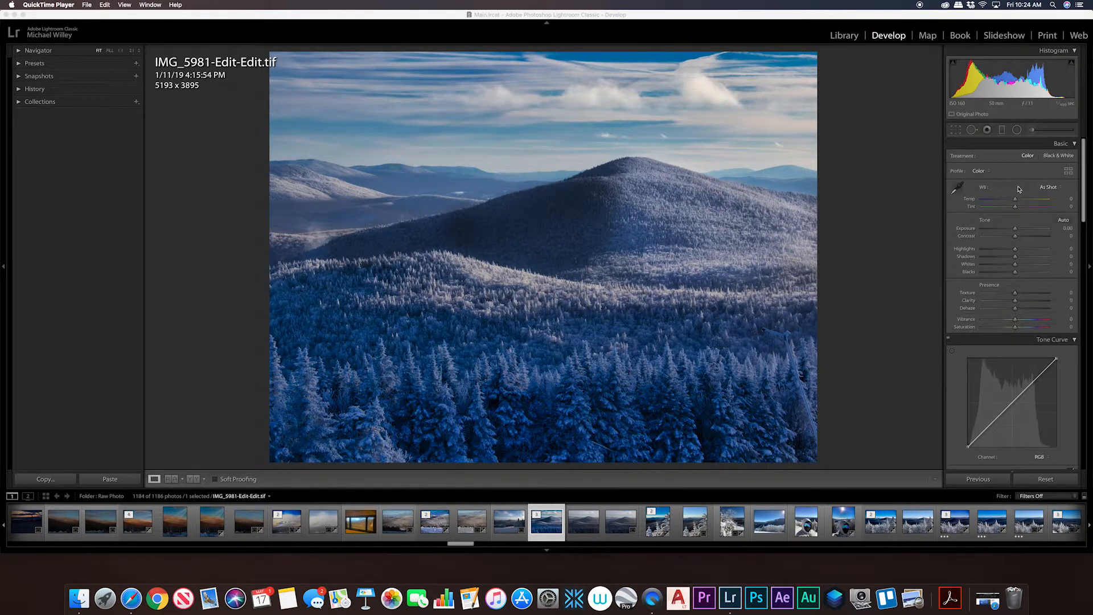
{"action": "left_click", "coordinate": [1028, 227]}
{"action": "left_click_drag", "start_coordinate": [1014, 249], "coordinate": [1003, 252]}
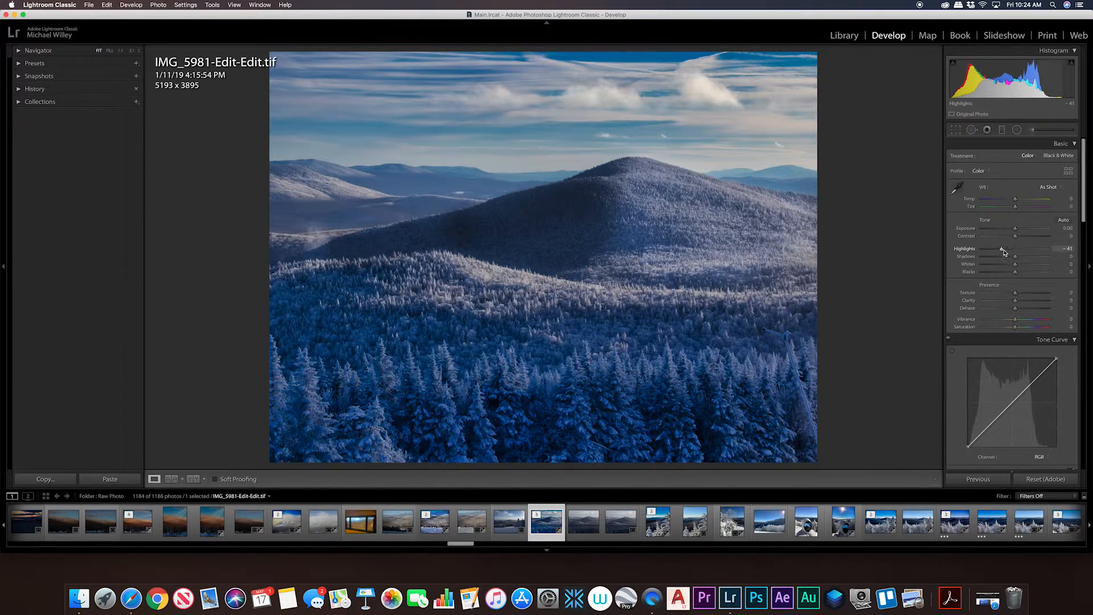
{"action": "double_click", "coordinate": [1016, 265], "text": "shift"}
{"action": "double_click", "coordinate": [1018, 273], "text": "shift"}
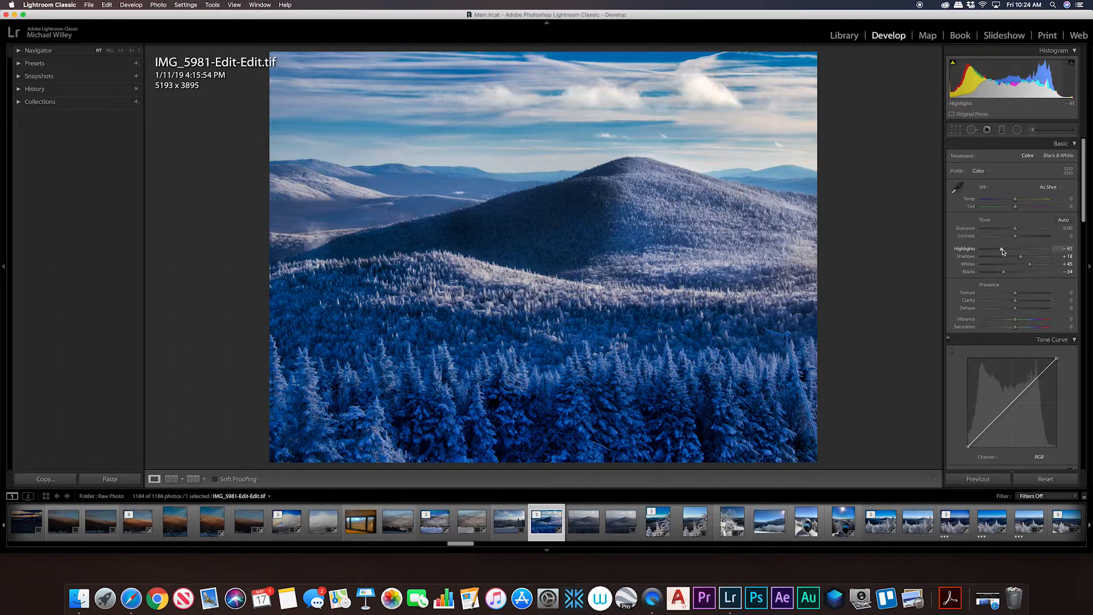
{"action": "left_click_drag", "start_coordinate": [1002, 251], "coordinate": [1028, 260]}
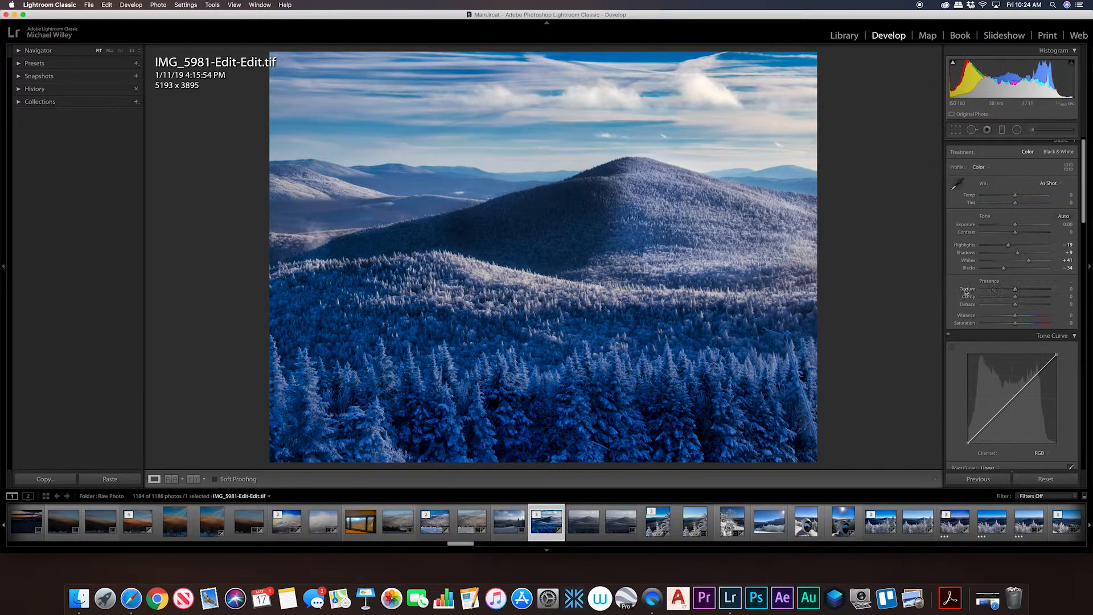
{"action": "mouse_move", "coordinate": [1014, 289]}
{"action": "left_mouse_down"}
{"action": "mouse_move", "coordinate": [1029, 290]}
{"action": "mouse_move", "coordinate": [993, 290]}
{"action": "mouse_move", "coordinate": [1031, 291]}
{"action": "left_mouse_up"}
Add shadow, midtone and highlight points to the RGB tone curve, and slightly adjust the shadow and highlight points.
{"action": "left_click", "coordinate": [989, 421]}
{"action": "left_click", "coordinate": [1012, 399]}
{"action": "left_click", "coordinate": [1037, 374]}
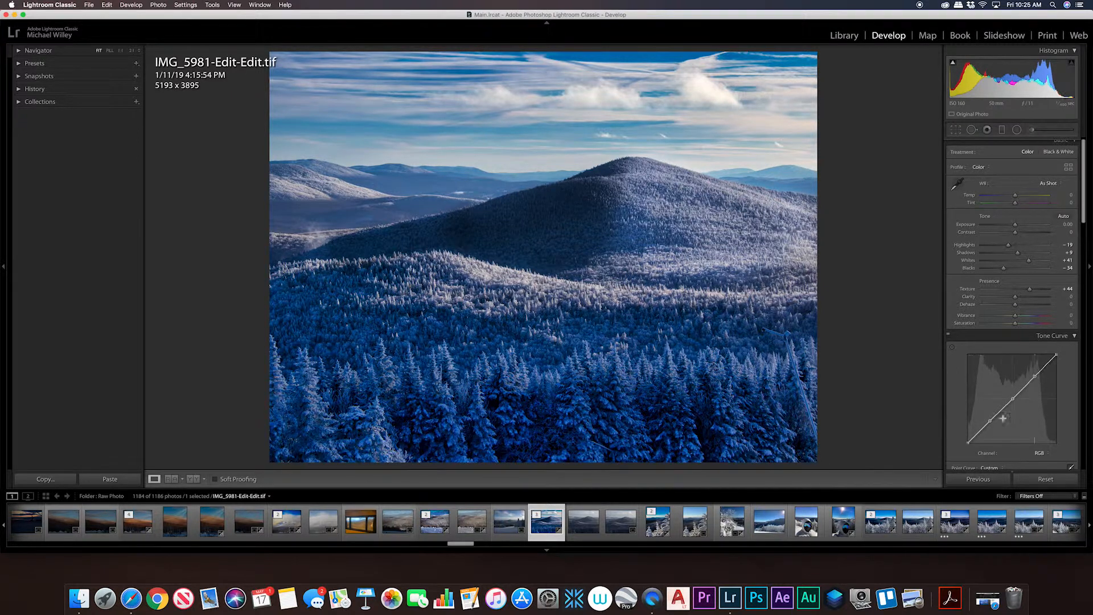
{"action": "left_click_drag", "start_coordinate": [991, 420], "coordinate": [990, 418]}
{"action": "left_click_drag", "start_coordinate": [1035, 377], "coordinate": [1036, 379]}
Sharpen the photo with an Amount of 79 and Masking of 49.
{"action": "scroll", "coordinate": [967, 385], "scroll_direction": "down", "scroll_amount": 10}
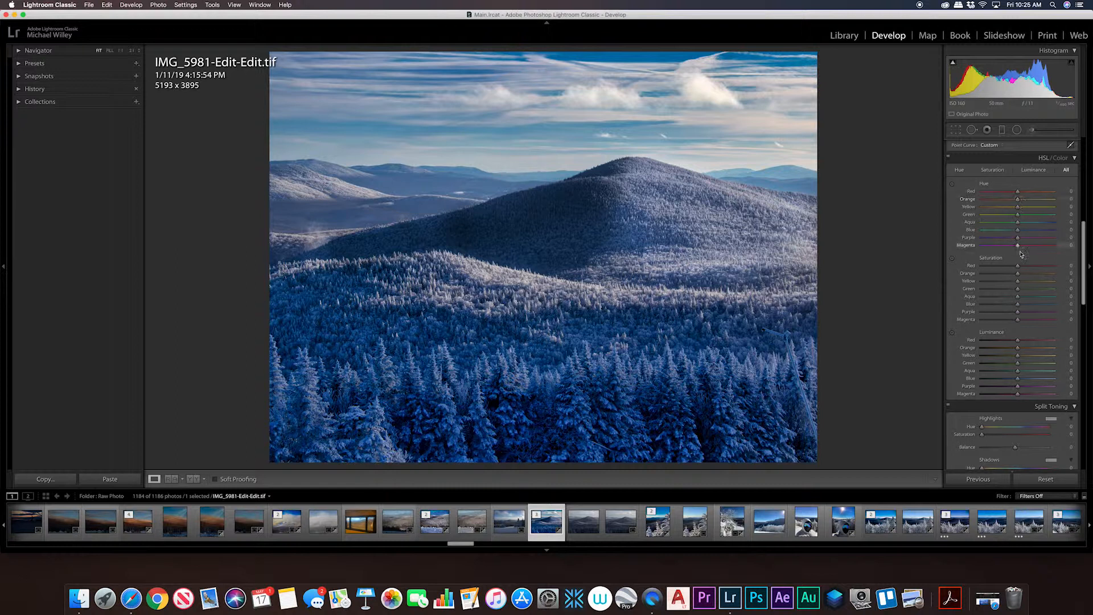
{"action": "scroll", "coordinate": [991, 351], "scroll_direction": "down", "scroll_amount": 10}
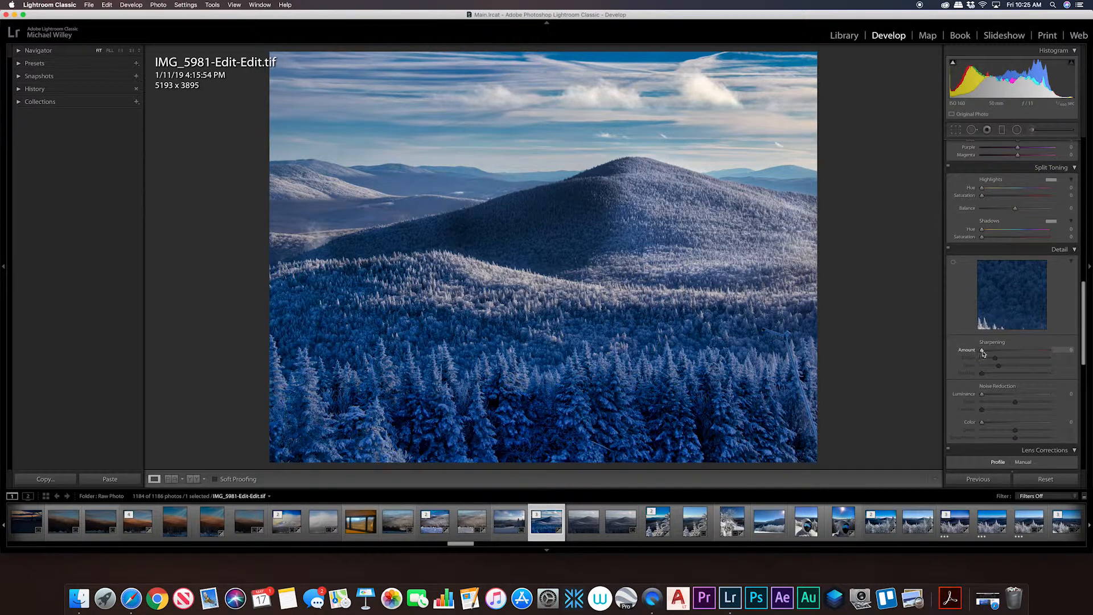
{"action": "left_click_drag", "start_coordinate": [983, 352], "coordinate": [1018, 351]}
{"action": "scroll", "coordinate": [994, 371], "scroll_direction": "down", "scroll_amount": 1}
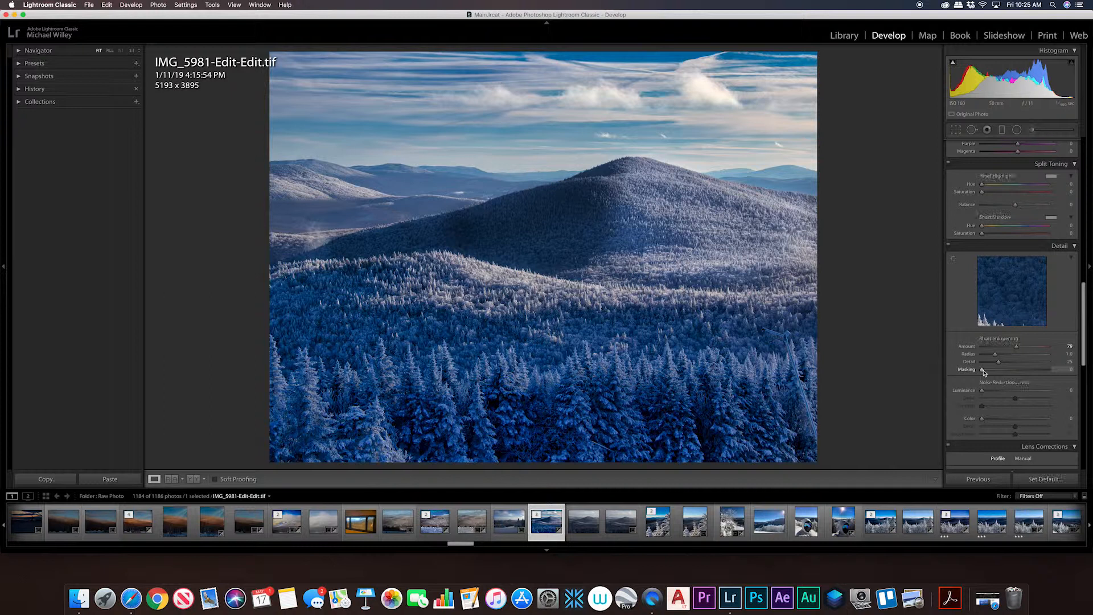
{"action": "left_click_drag", "start_coordinate": [982, 369], "coordinate": [1015, 370]}
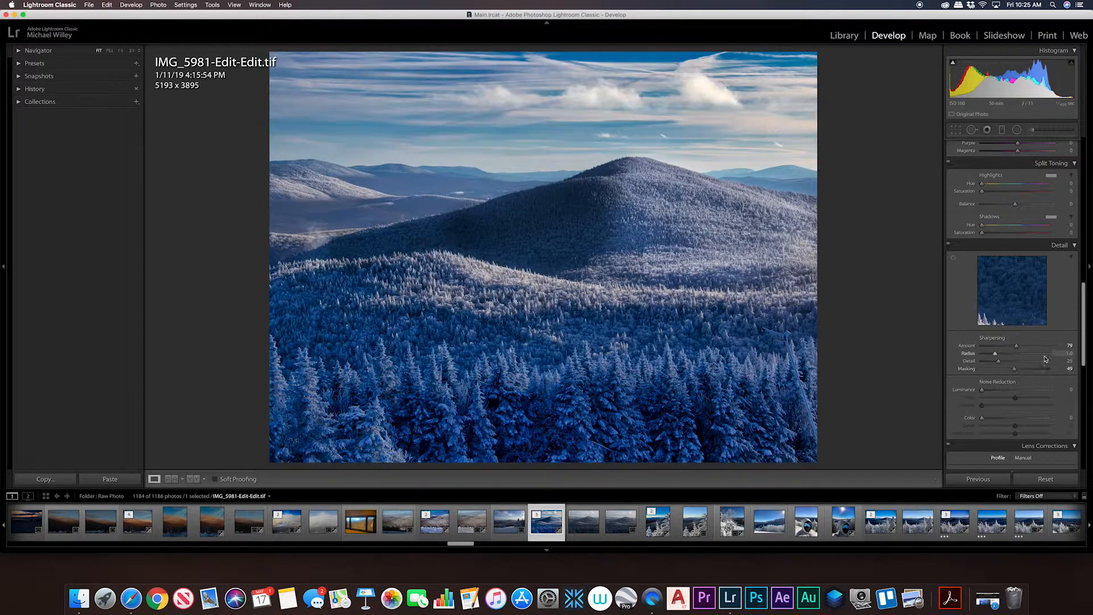
{"action": "scroll", "coordinate": [1017, 396], "scroll_direction": "down", "scroll_amount": 10}
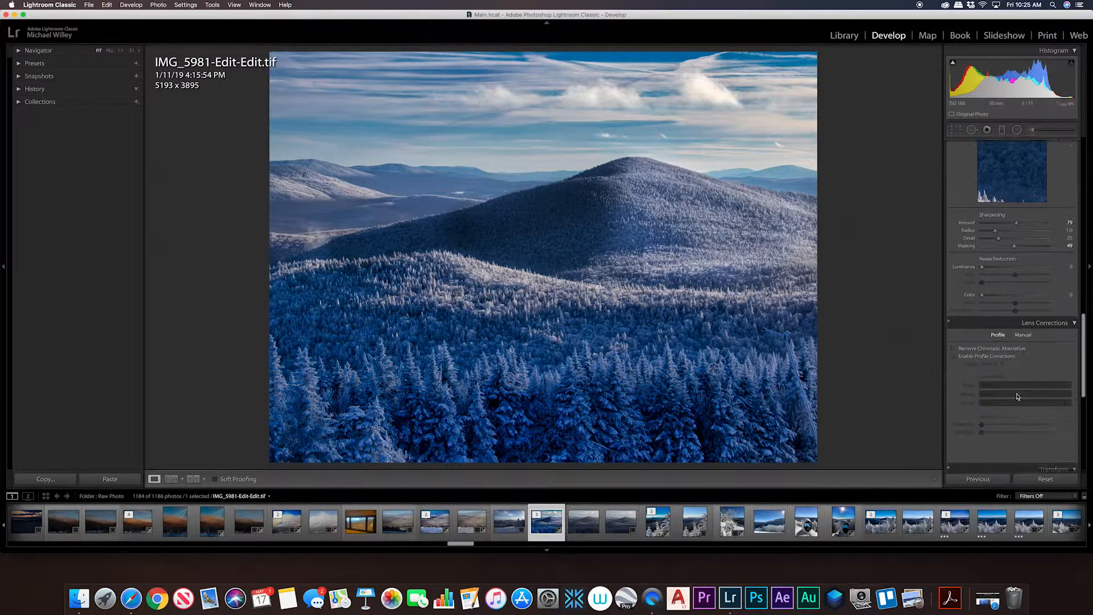